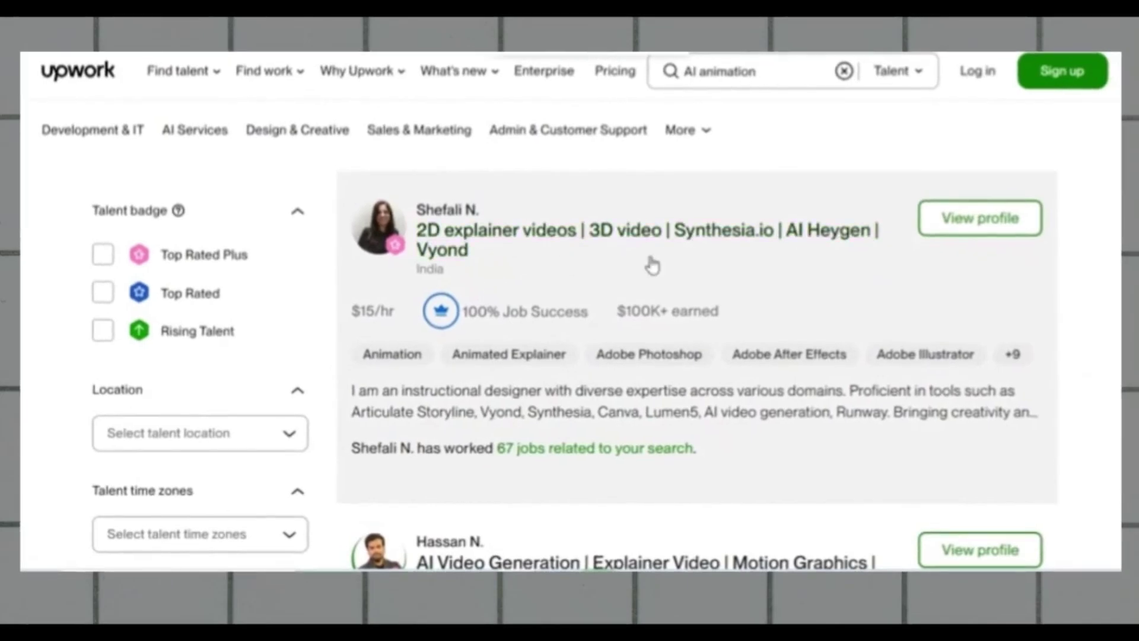
- Examine the freelancers listed for "AI animation" on Upwork, comparing their hourly rates, job success, earnings and skills
{"action": "left_click", "coordinate": [648, 314]}
{"action": "scroll", "coordinate": [1003, 305], "scroll_direction": "down", "scroll_amount": 5}
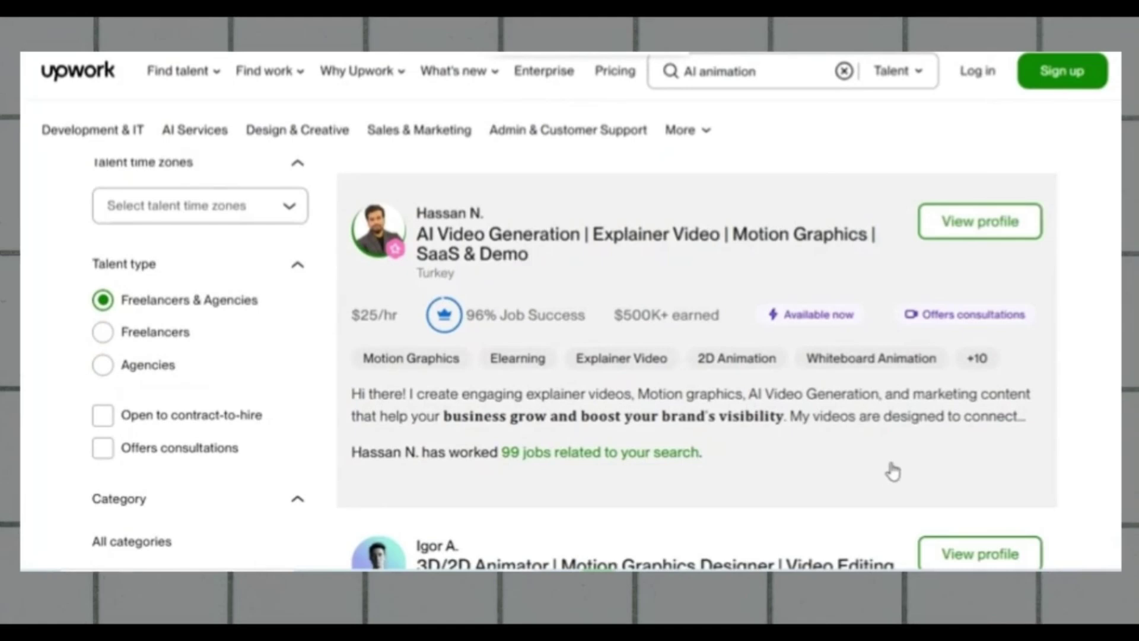
{"action": "scroll", "coordinate": [878, 468], "scroll_direction": "down", "scroll_amount": 5}
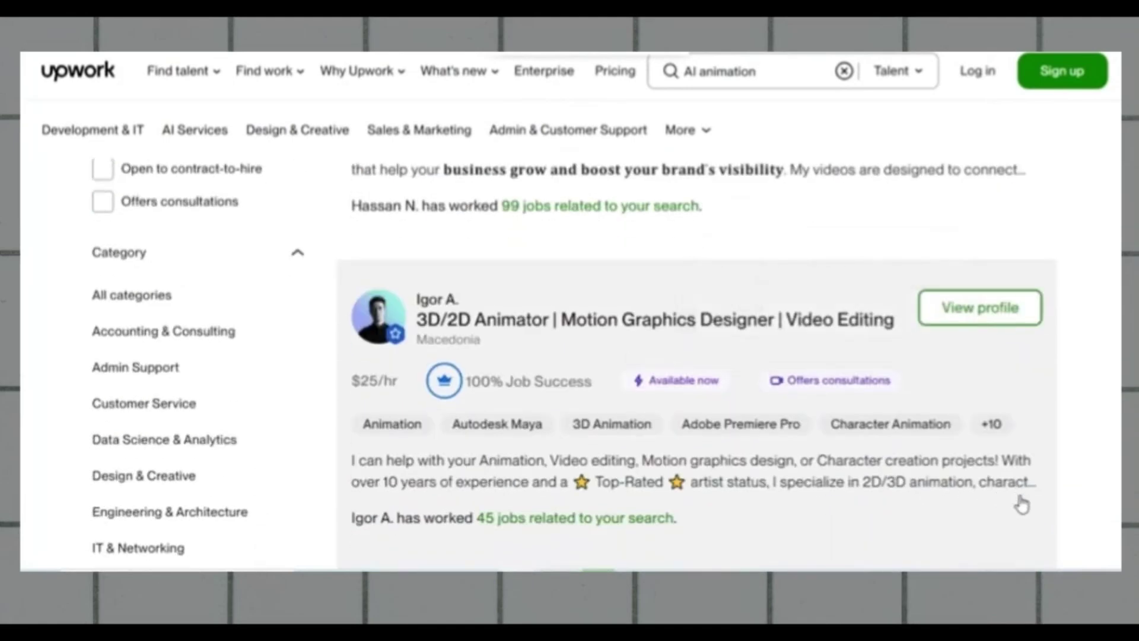
{"action": "scroll", "coordinate": [1017, 506], "scroll_direction": "down", "scroll_amount": 3}
{"action": "scroll", "coordinate": [1003, 508], "scroll_direction": "down", "scroll_amount": 3}
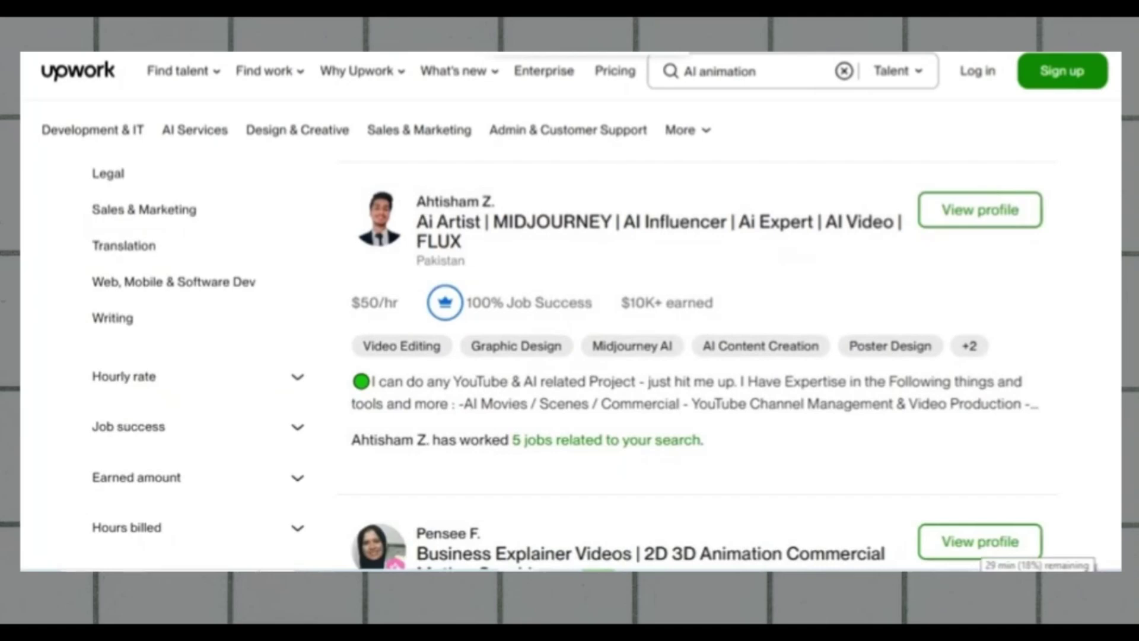
{"action": "scroll", "coordinate": [973, 368], "scroll_direction": "down", "scroll_amount": 10}
{"action": "scroll", "coordinate": [953, 396], "scroll_direction": "down", "scroll_amount": 10}
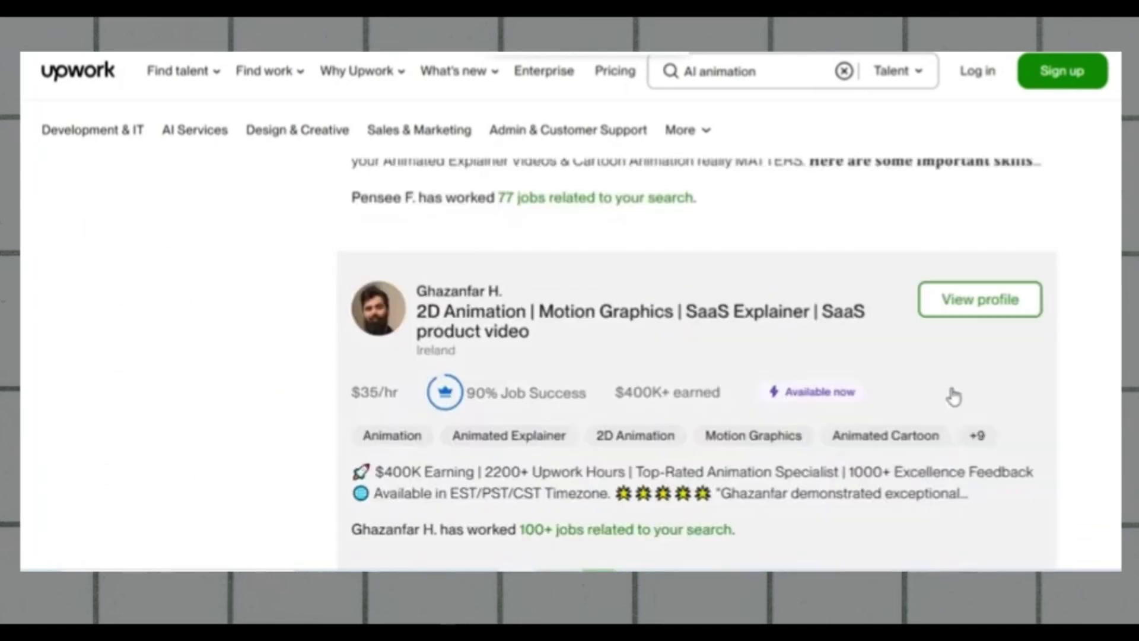
{"action": "scroll", "coordinate": [920, 409], "scroll_direction": "up", "scroll_amount": 2}
{"action": "scroll", "coordinate": [920, 410], "scroll_direction": "down", "scroll_amount": 15}
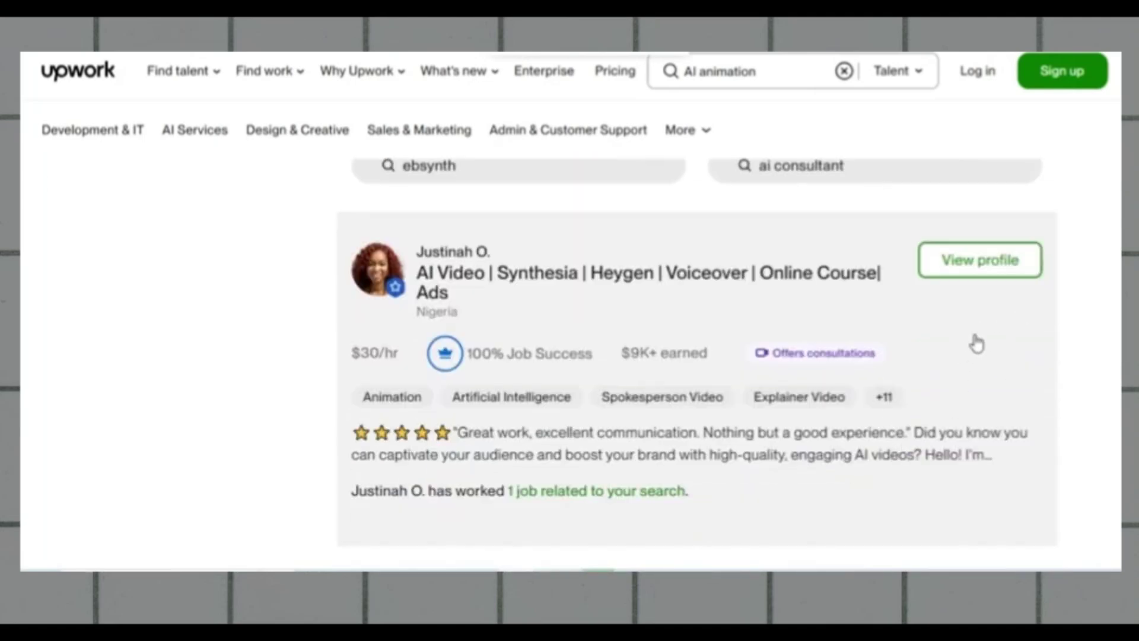
{"action": "scroll", "coordinate": [977, 343], "scroll_direction": "down", "scroll_amount": 4}
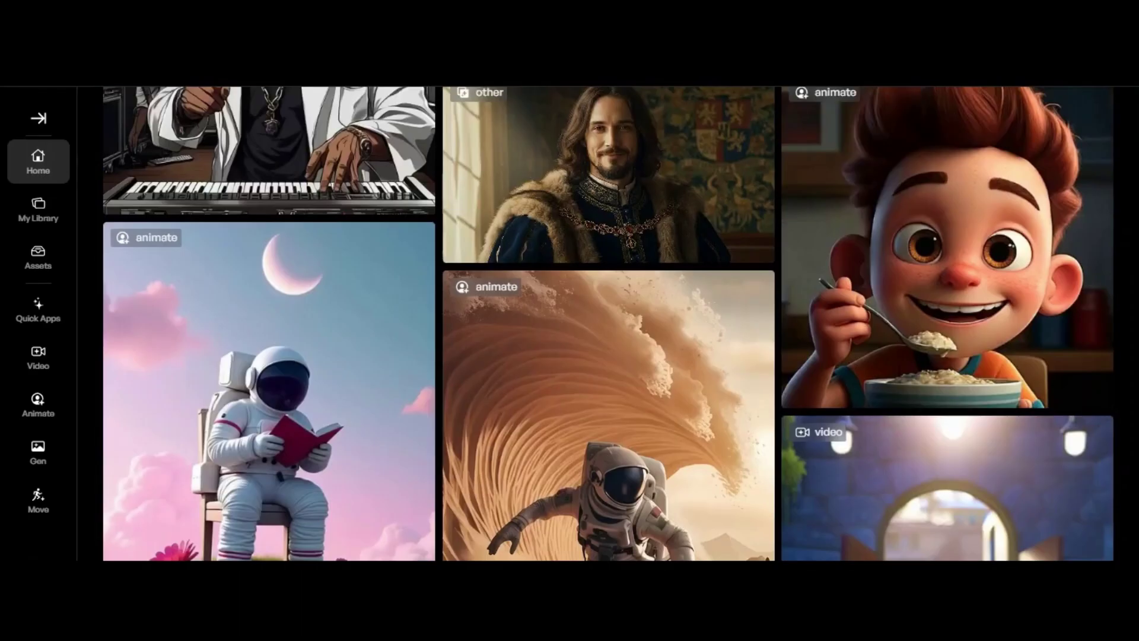
- Switch to DomoAI and look through its showcase videos, AI Tools and the range of Quick Apps on the home page
{"action": "scroll", "coordinate": [608, 323], "scroll_direction": "down", "scroll_amount": 15}
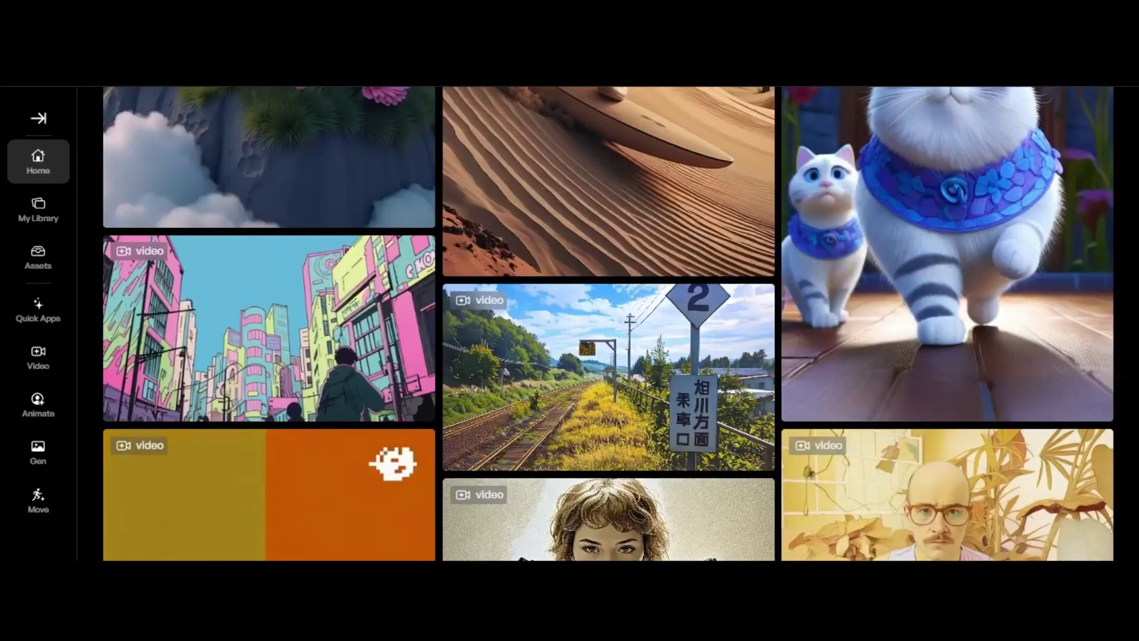
{"action": "scroll", "coordinate": [608, 323], "scroll_direction": "down", "scroll_amount": 12}
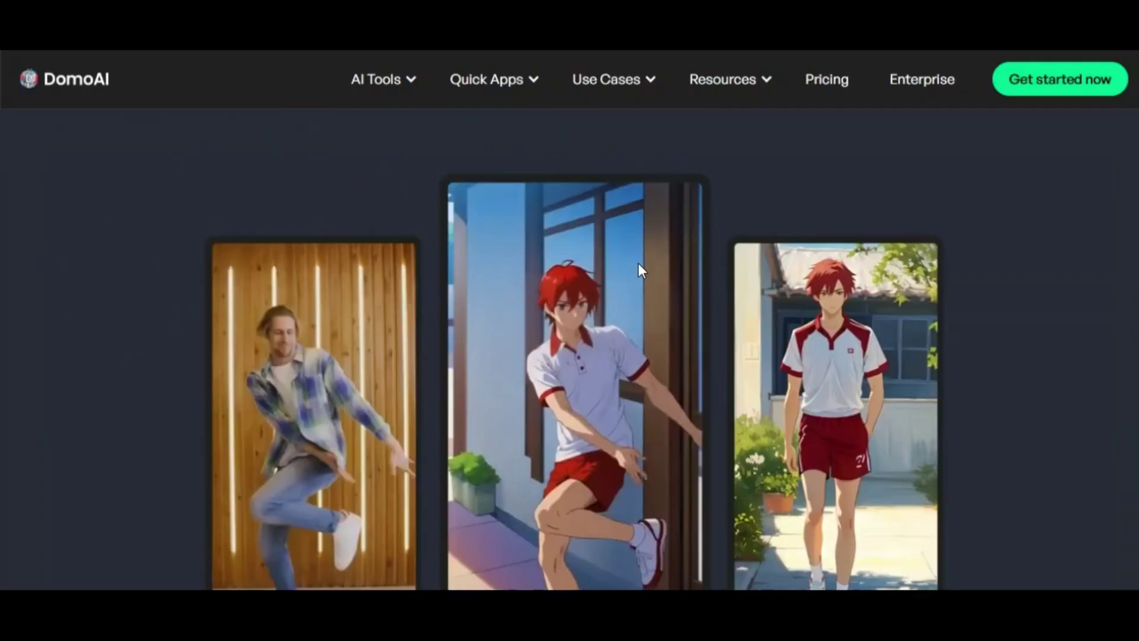
{"action": "scroll", "coordinate": [638, 264], "scroll_direction": "down", "scroll_amount": 3}
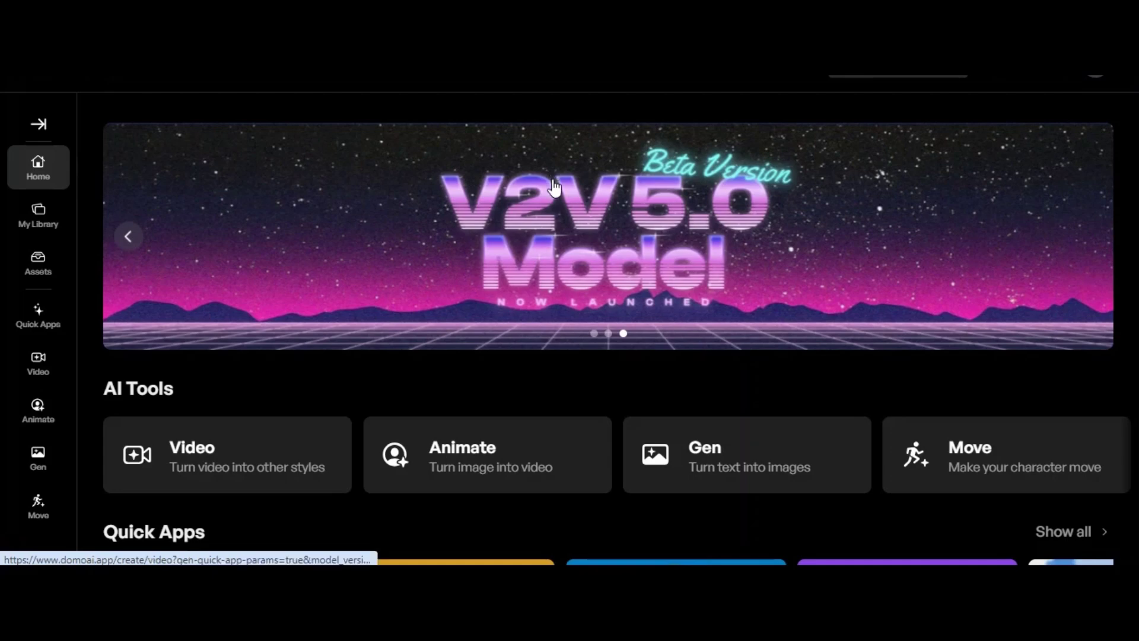
{"action": "scroll", "coordinate": [261, 394], "scroll_direction": "down", "scroll_amount": 2}
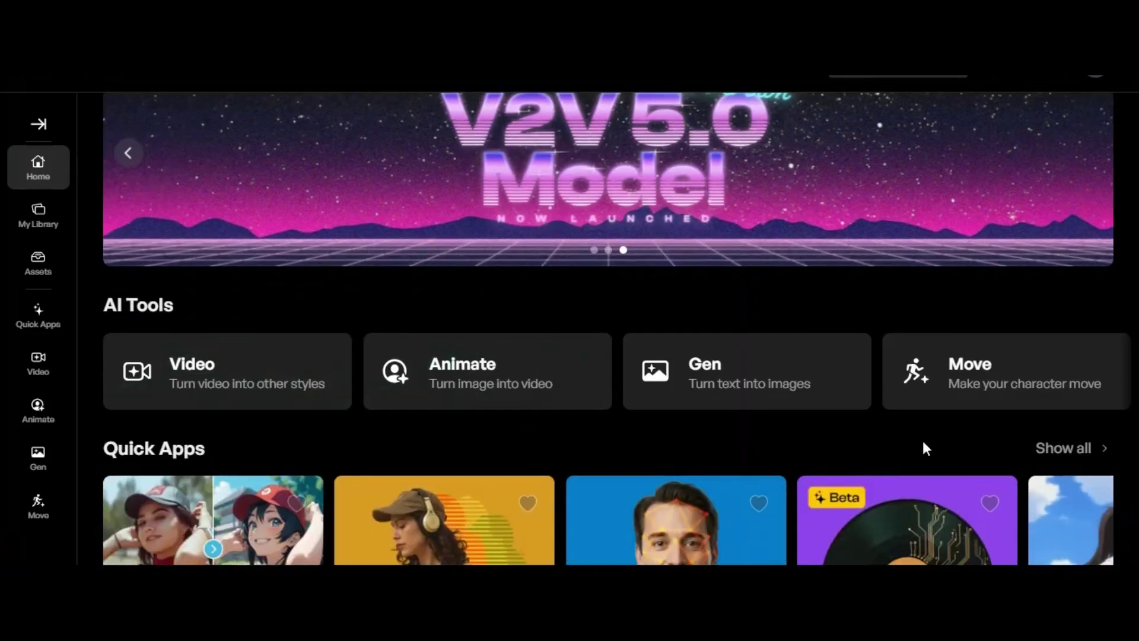
{"action": "scroll", "coordinate": [931, 450], "scroll_direction": "down", "scroll_amount": 3}
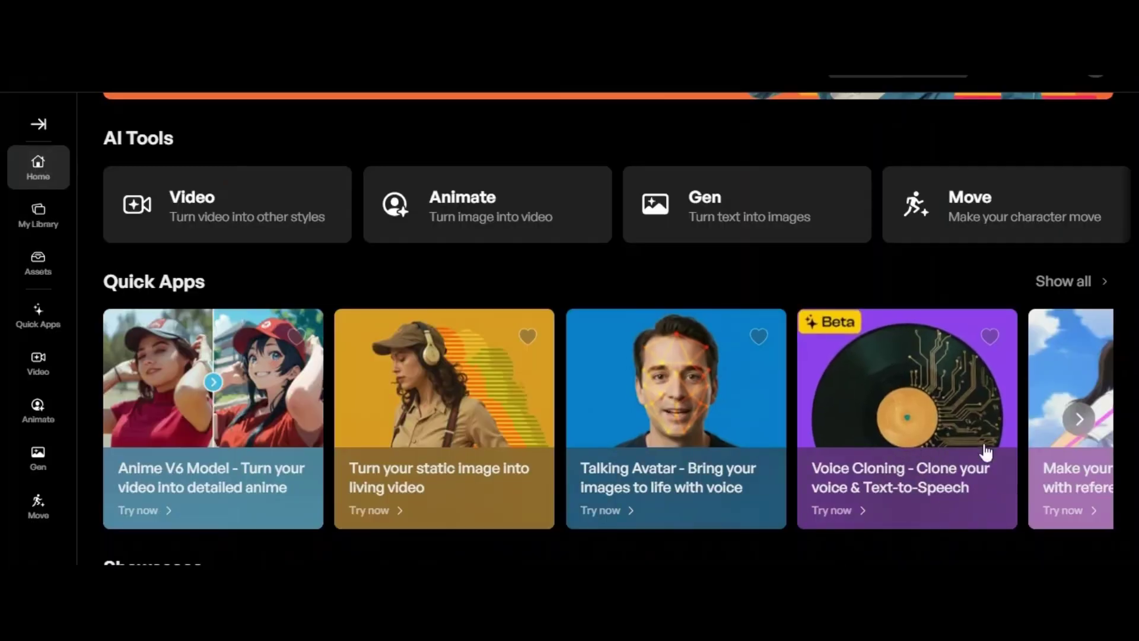
{"action": "left_click", "coordinate": [1079, 419]}
{"action": "left_click", "coordinate": [1080, 421]}
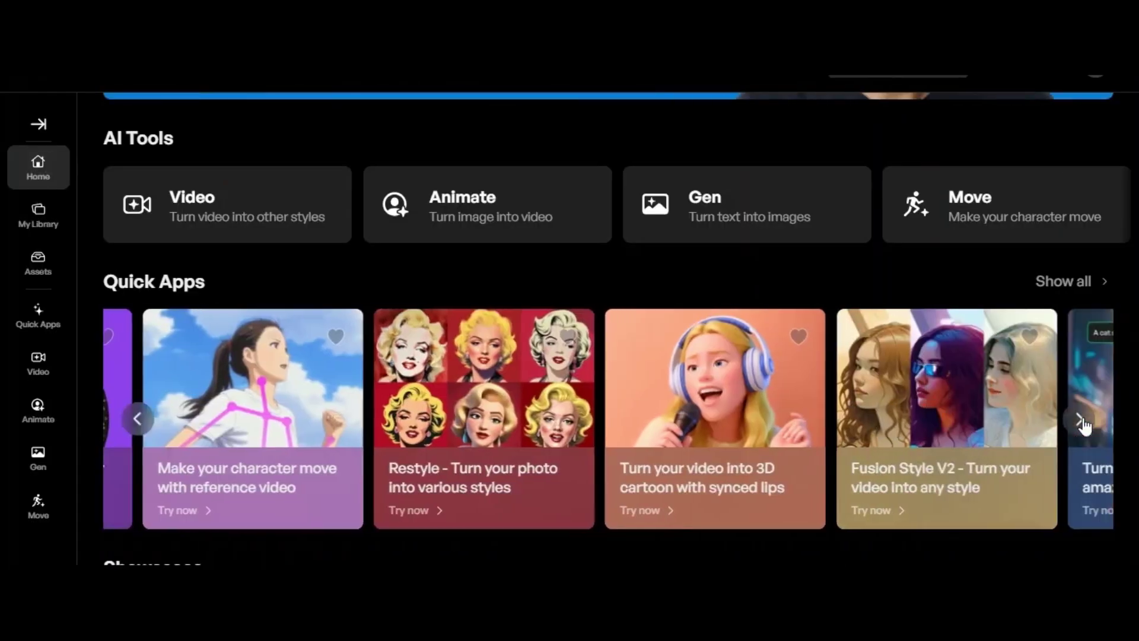
{"action": "left_click", "coordinate": [1080, 420]}
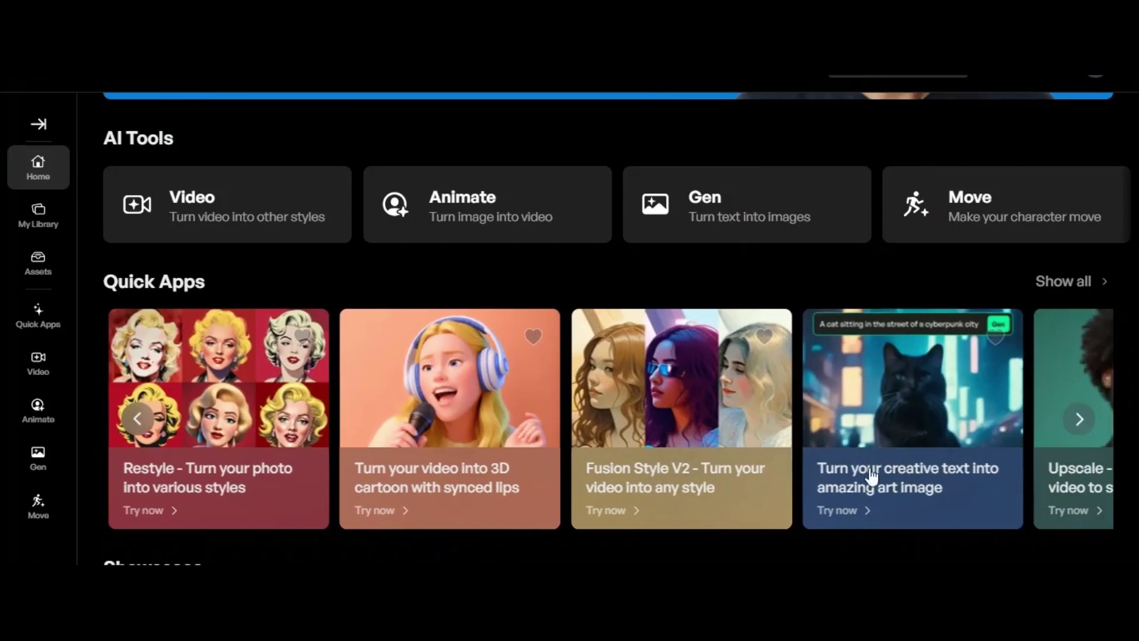
{"action": "left_click", "coordinate": [1079, 419]}
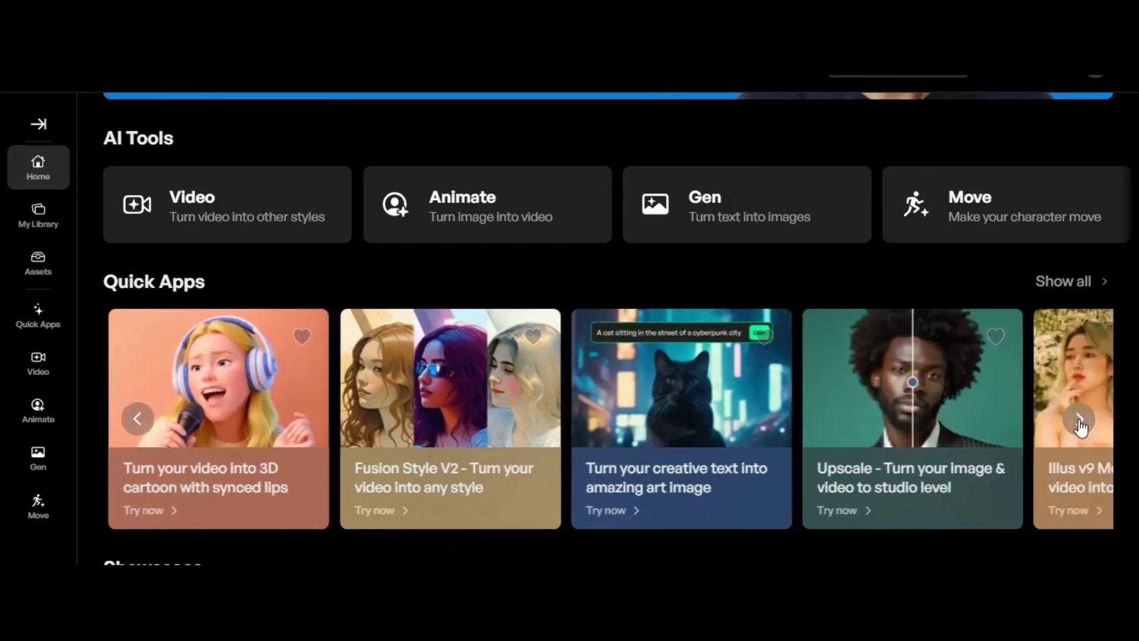
{"action": "left_click", "coordinate": [1079, 421]}
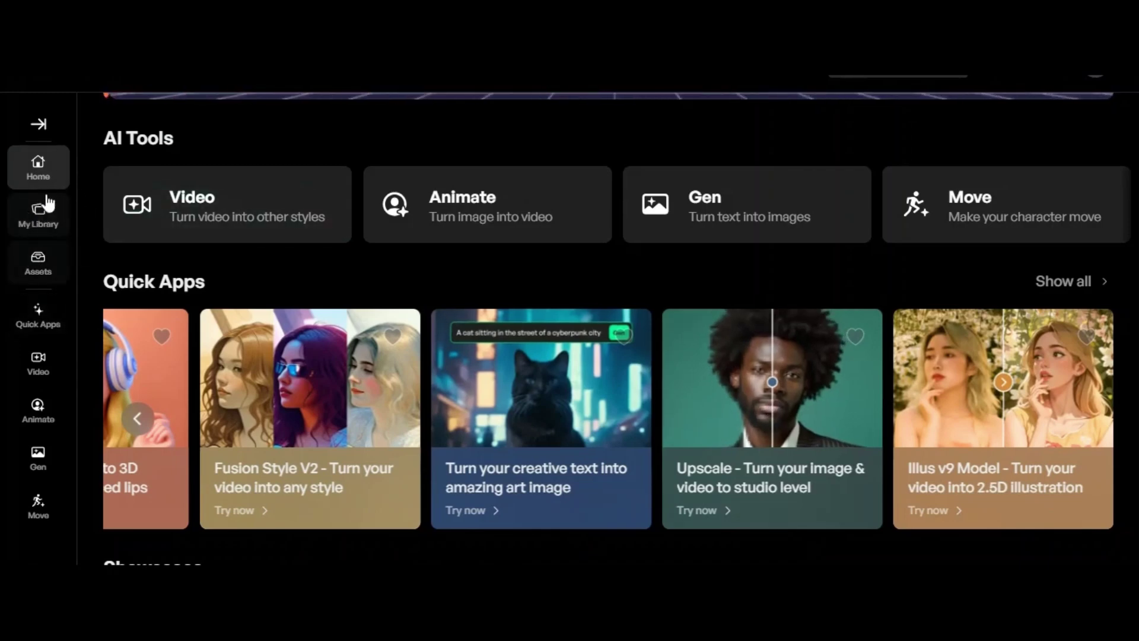
- Open the Video tool for restyling footage and enter the prompt "Lady doing exercise"
{"action": "left_click", "coordinate": [253, 209]}
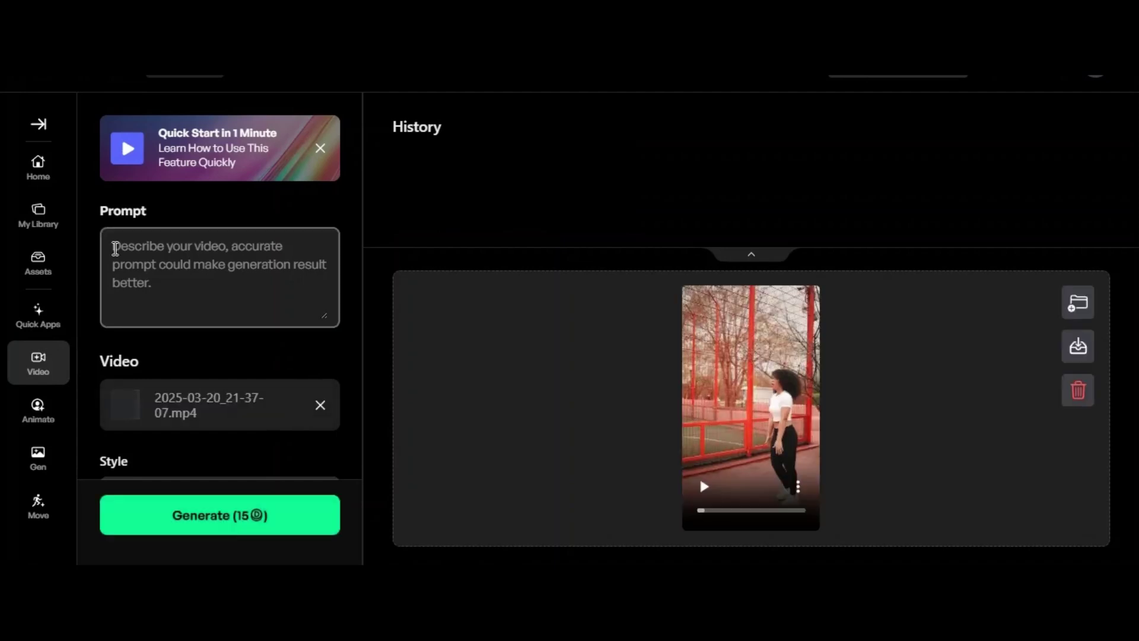
{"action": "left_click", "coordinate": [115, 248]}
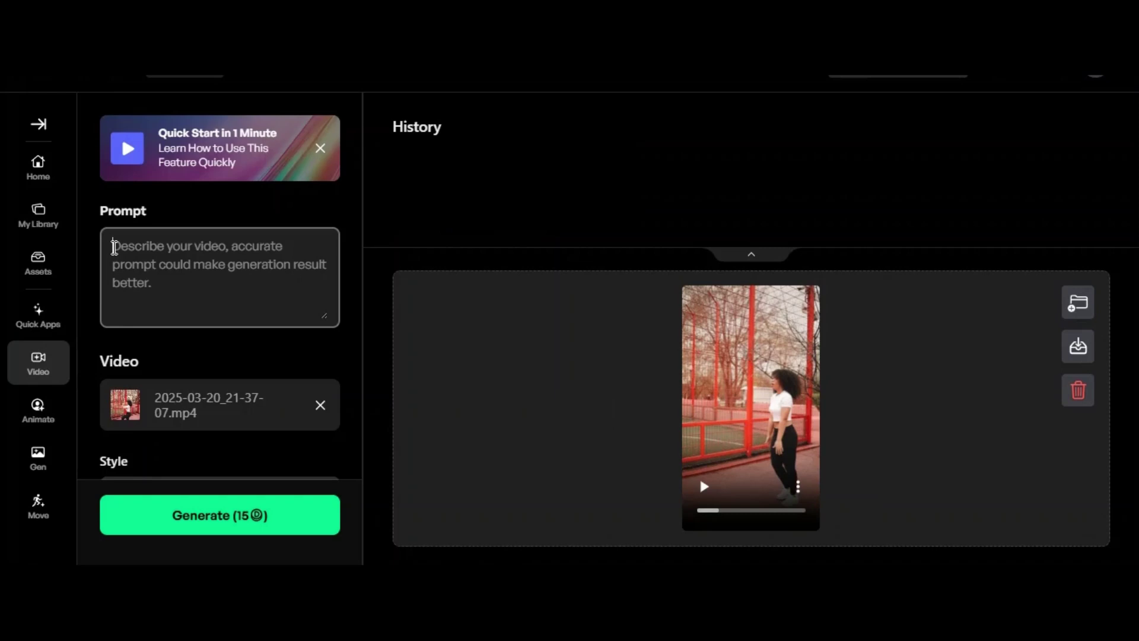
{"action": "type", "text": "ady doing exercise"}
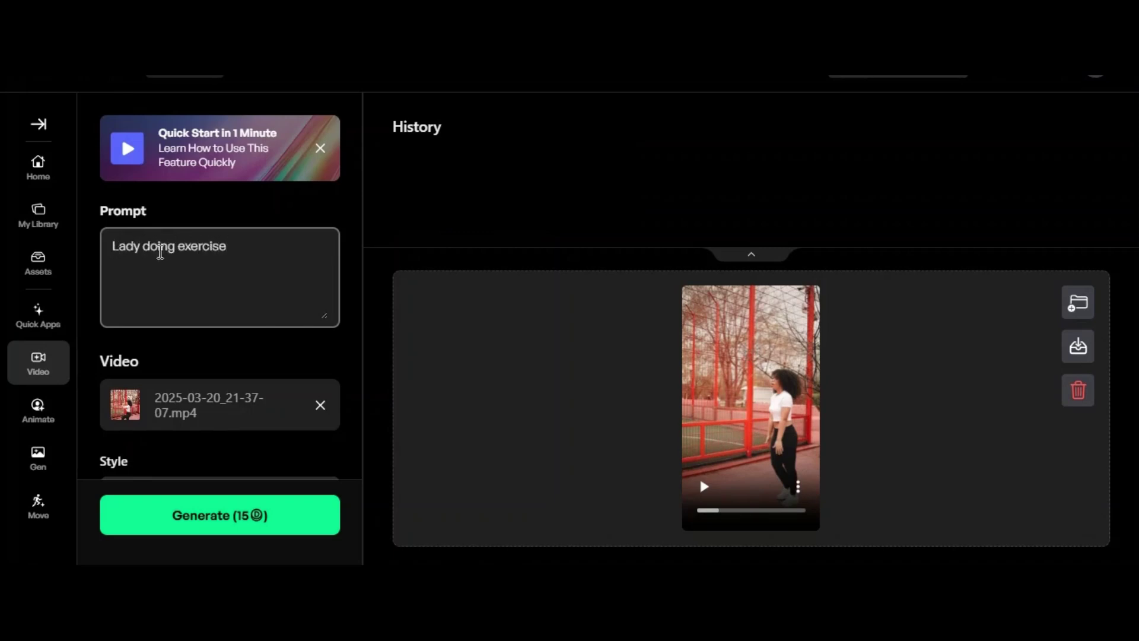
{"action": "left_click", "coordinate": [301, 301]}
- Browse the popular video styles and set the style to Anime v6, Detail anime style 2.0
{"action": "scroll", "coordinate": [246, 219], "scroll_direction": "down", "scroll_amount": 3}
{"action": "scroll", "coordinate": [279, 356], "scroll_direction": "down", "scroll_amount": 1}
{"action": "scroll", "coordinate": [281, 356], "scroll_direction": "down", "scroll_amount": 1}
{"action": "left_click", "coordinate": [318, 264]}
{"action": "scroll", "coordinate": [590, 273], "scroll_direction": "down", "scroll_amount": 5}
{"action": "scroll", "coordinate": [592, 283], "scroll_direction": "down", "scroll_amount": 6}
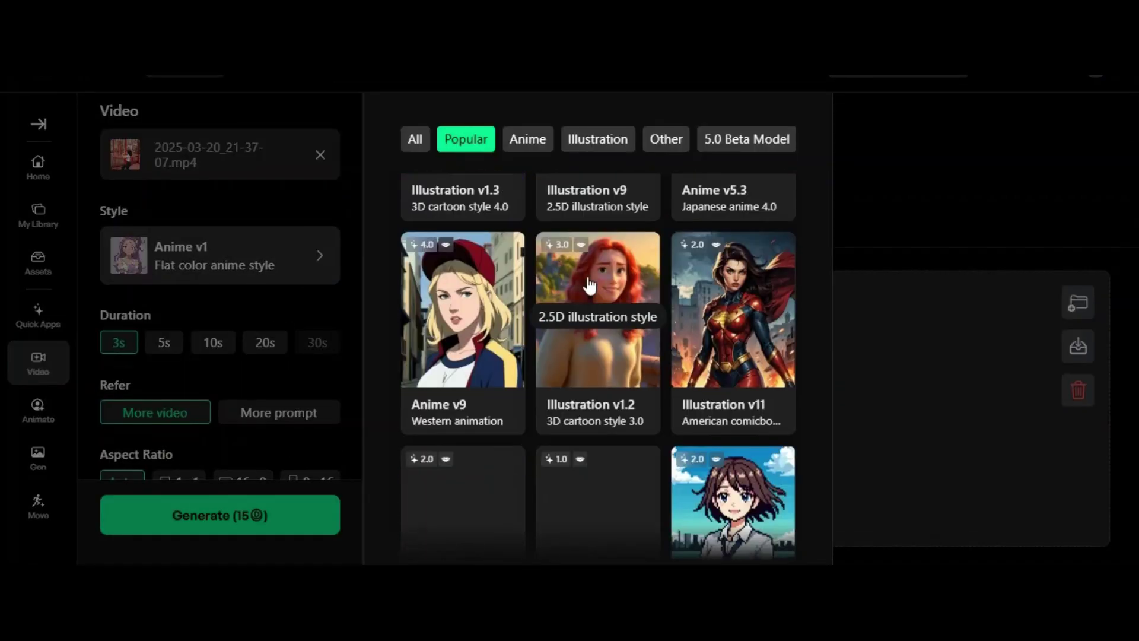
{"action": "scroll", "coordinate": [564, 238], "scroll_direction": "down", "scroll_amount": 4}
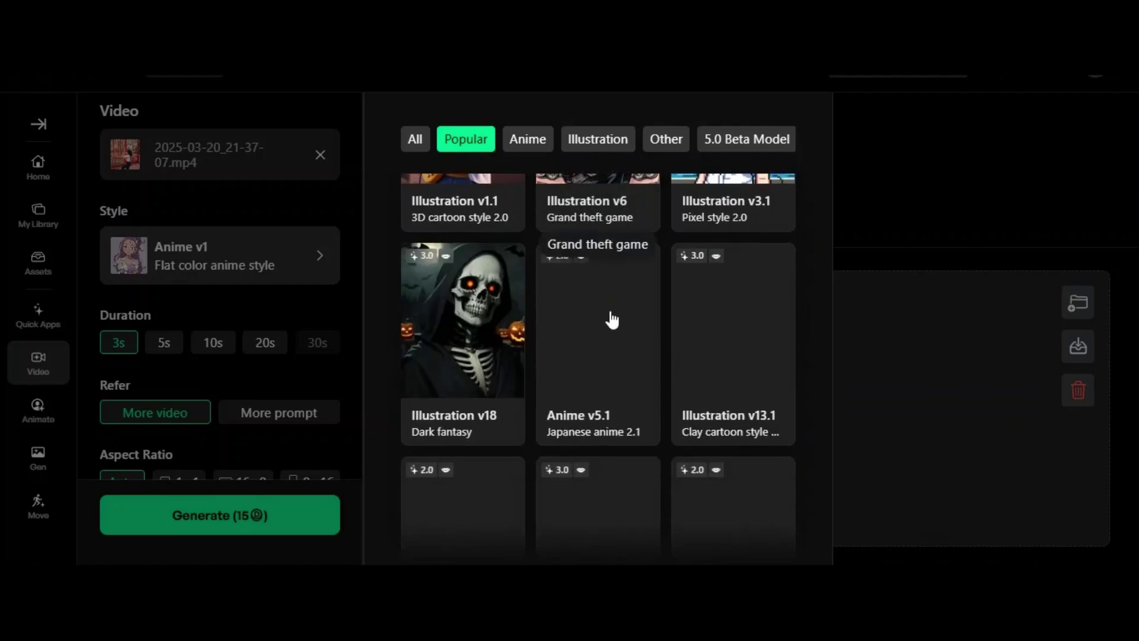
{"action": "scroll", "coordinate": [613, 332], "scroll_direction": "up", "scroll_amount": 10}
{"action": "scroll", "coordinate": [612, 307], "scroll_direction": "up", "scroll_amount": 7}
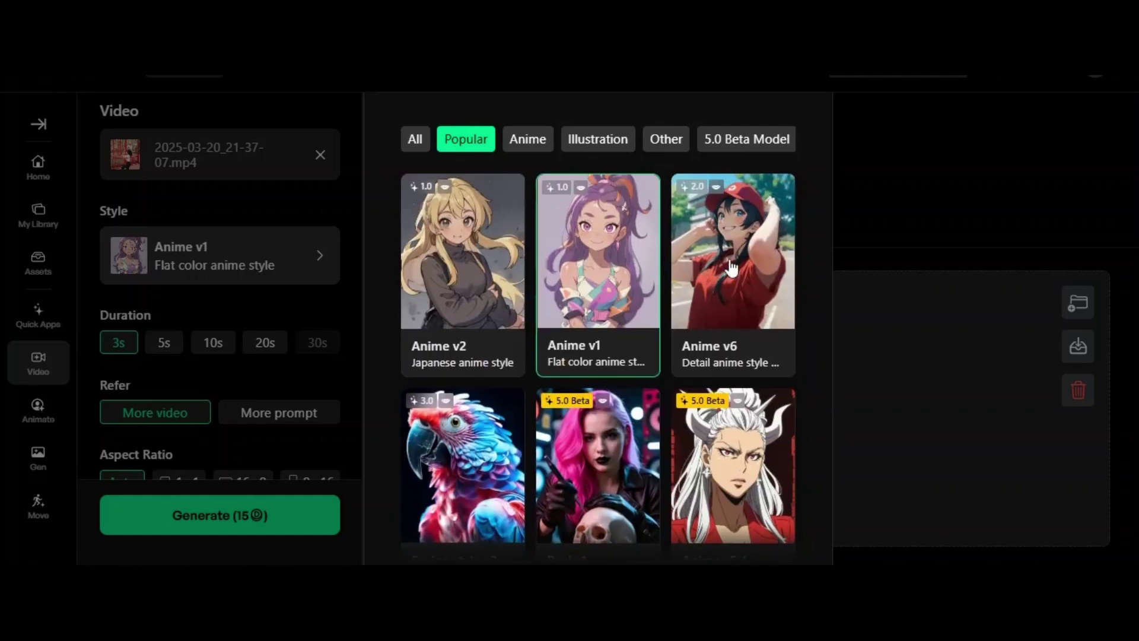
{"action": "left_click", "coordinate": [722, 271]}
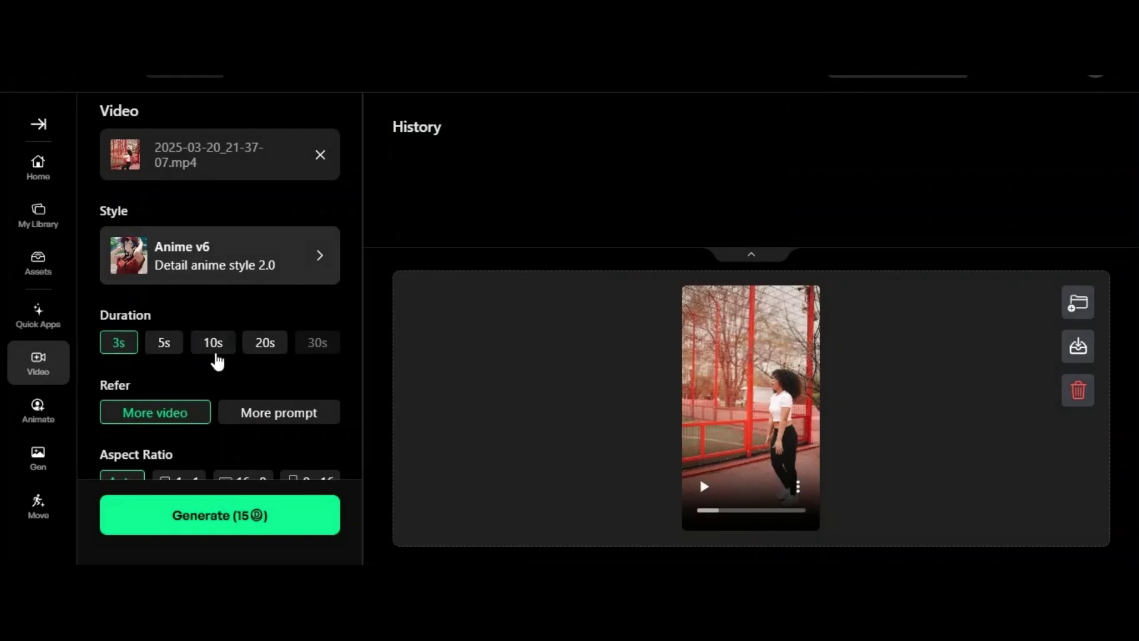
- Check the duration, refer, aspect ratio and advanced settings, trying Lip Sync on and off
{"action": "scroll", "coordinate": [126, 320], "scroll_direction": "down", "scroll_amount": 2}
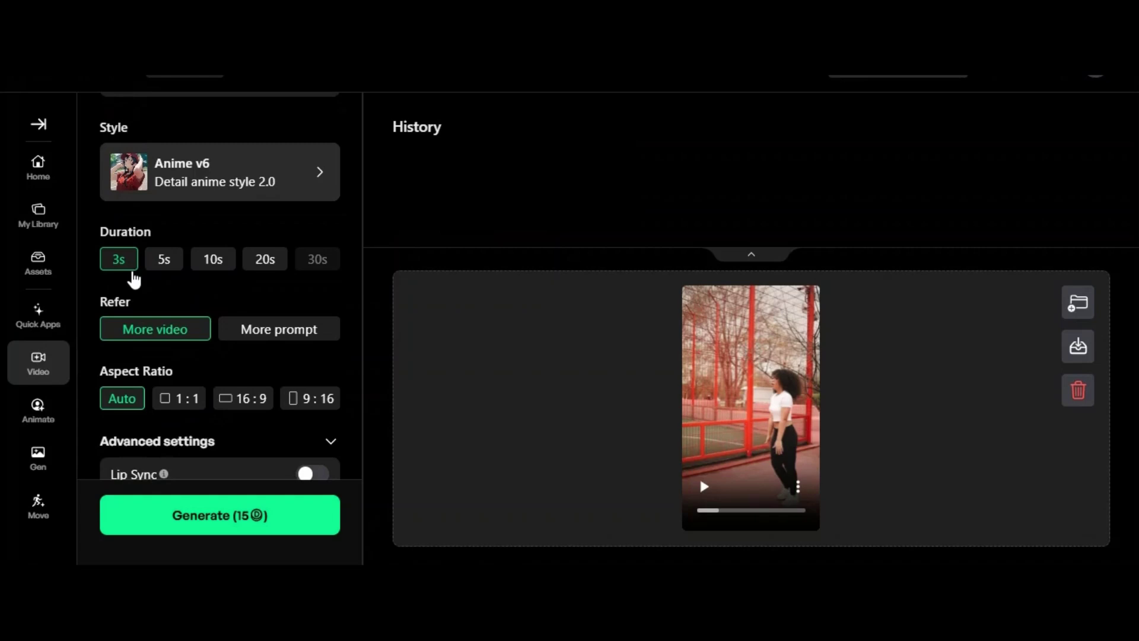
{"action": "scroll", "coordinate": [130, 296], "scroll_direction": "down", "scroll_amount": 2}
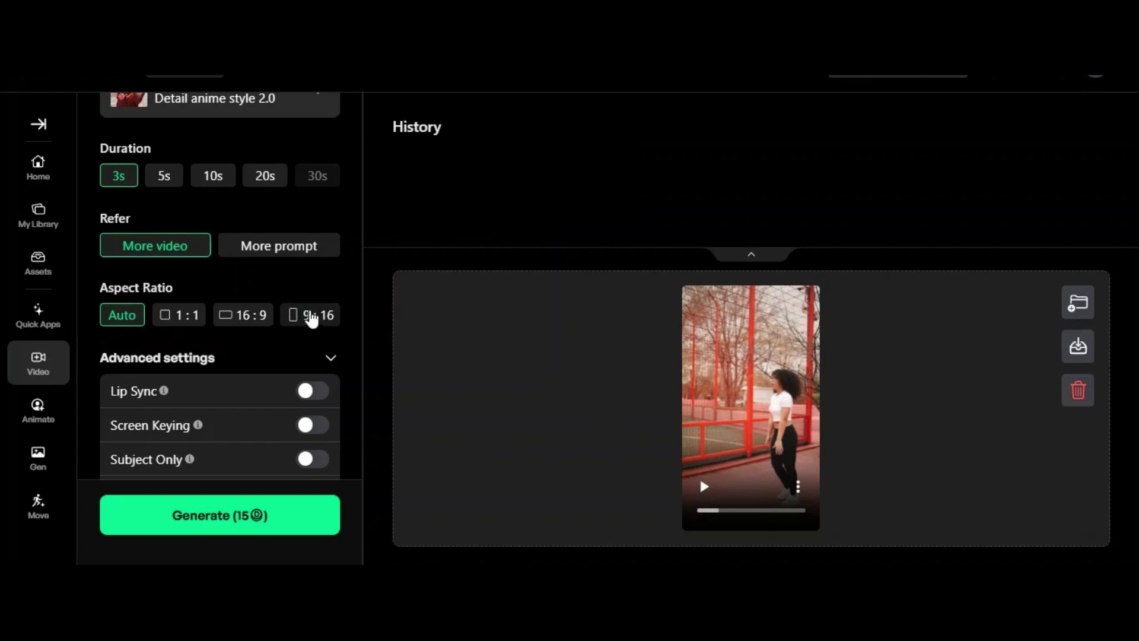
{"action": "scroll", "coordinate": [312, 315], "scroll_direction": "down", "scroll_amount": 2}
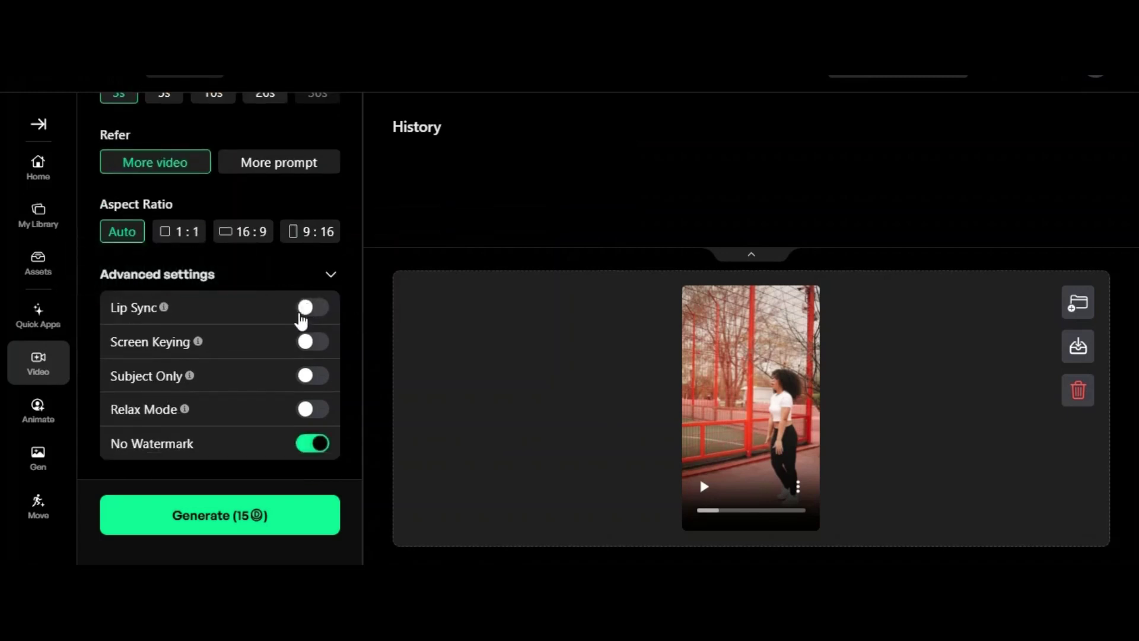
{"action": "left_click", "coordinate": [307, 309]}
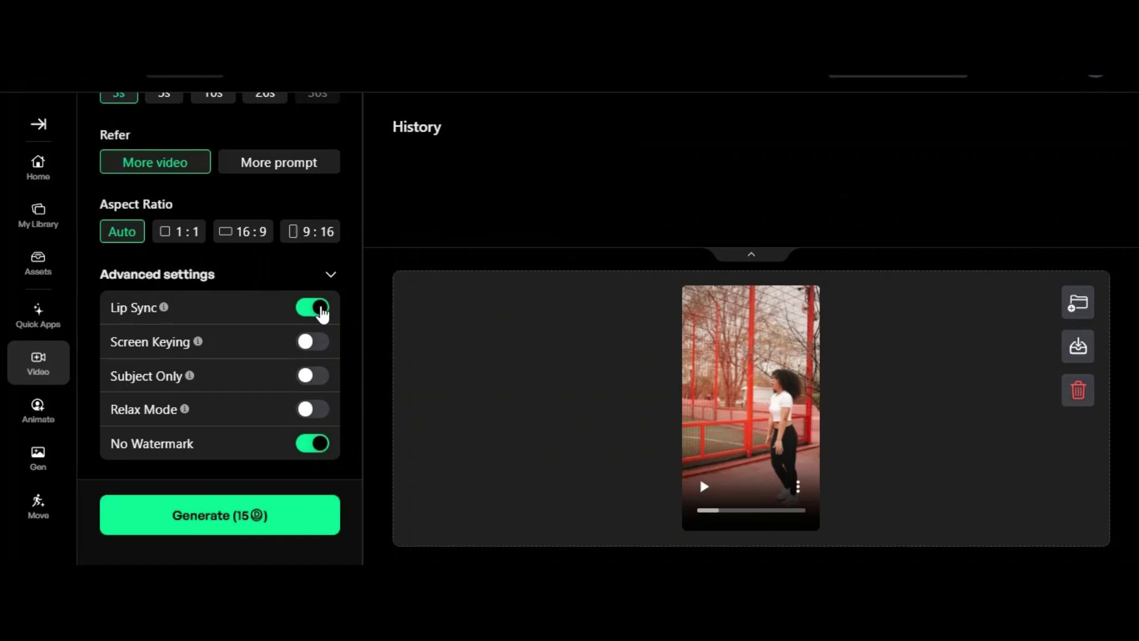
{"action": "left_click", "coordinate": [320, 310]}
{"action": "scroll", "coordinate": [289, 388], "scroll_direction": "down", "scroll_amount": 1}
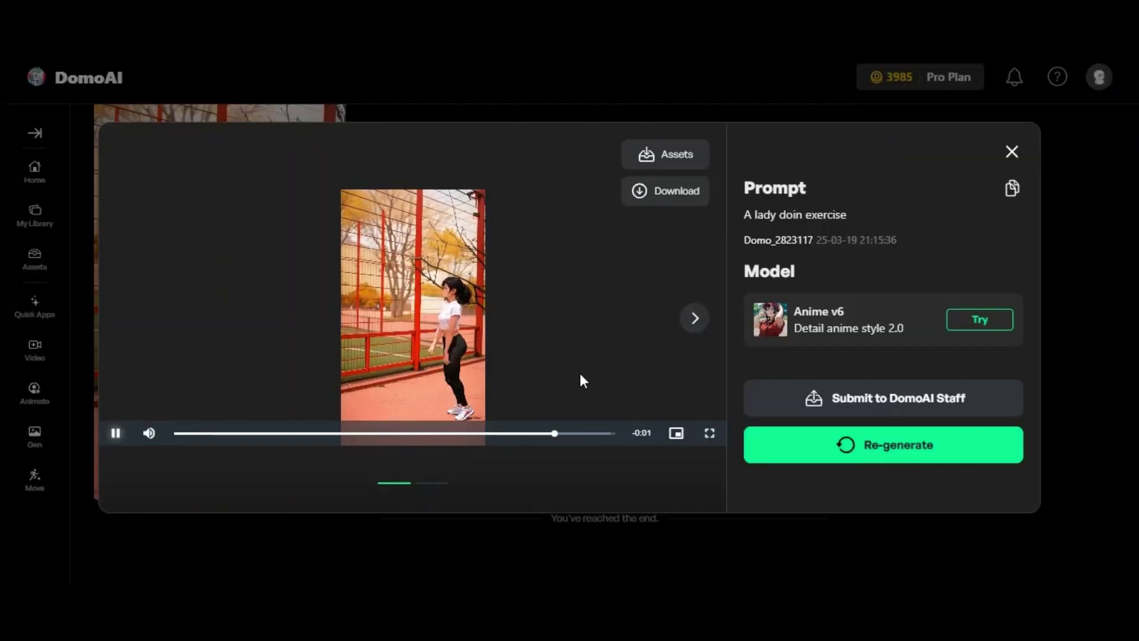
- Play back the generated Anime v6 and 3D cartoon exercise videos, zooming the page out so the Anime v6 preview is shown larger
{"action": "left_click", "coordinate": [116, 434]}
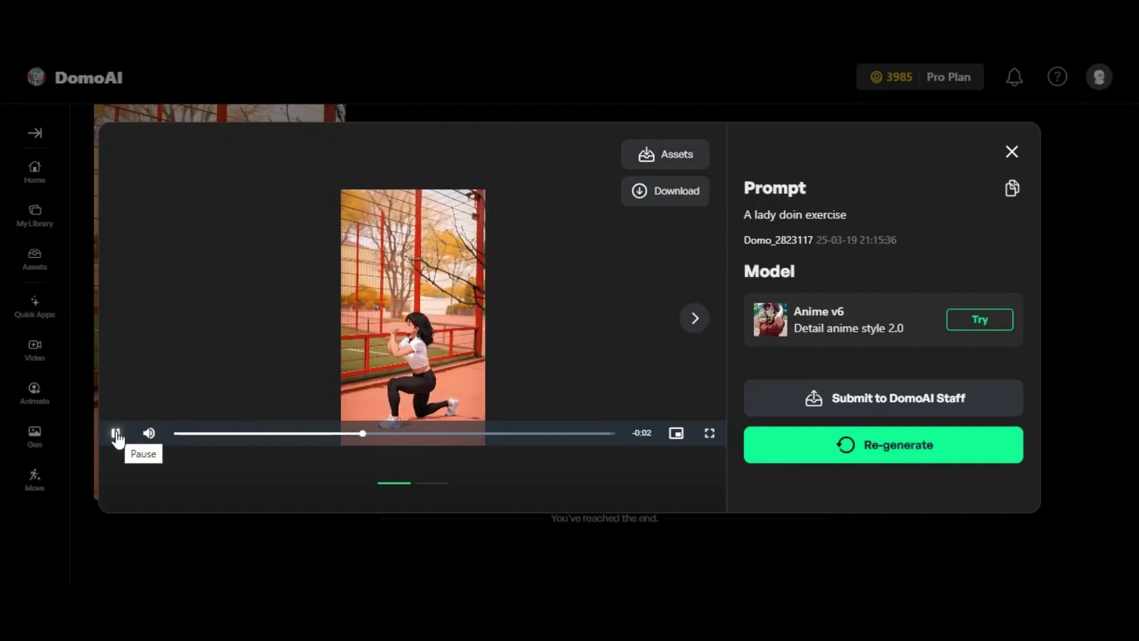
{"action": "key", "text": "ctrl+minus"}
{"action": "key", "text": "ctrl+minus"}
{"action": "key", "text": "ctrl+minus"}
{"action": "key", "text": "ctrl+minus"}
{"action": "key", "text": "ctrl+minus"}
{"action": "key", "text": "ctrl+minus"}
{"action": "key", "text": "ctrl+minus"}
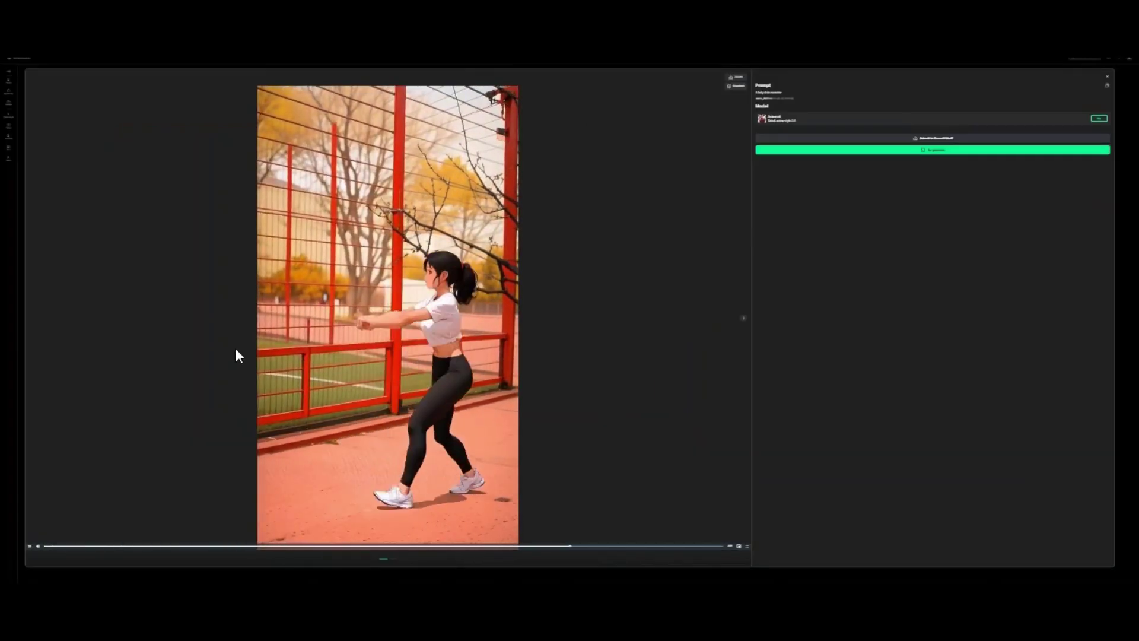
{"action": "key", "text": "Right"}
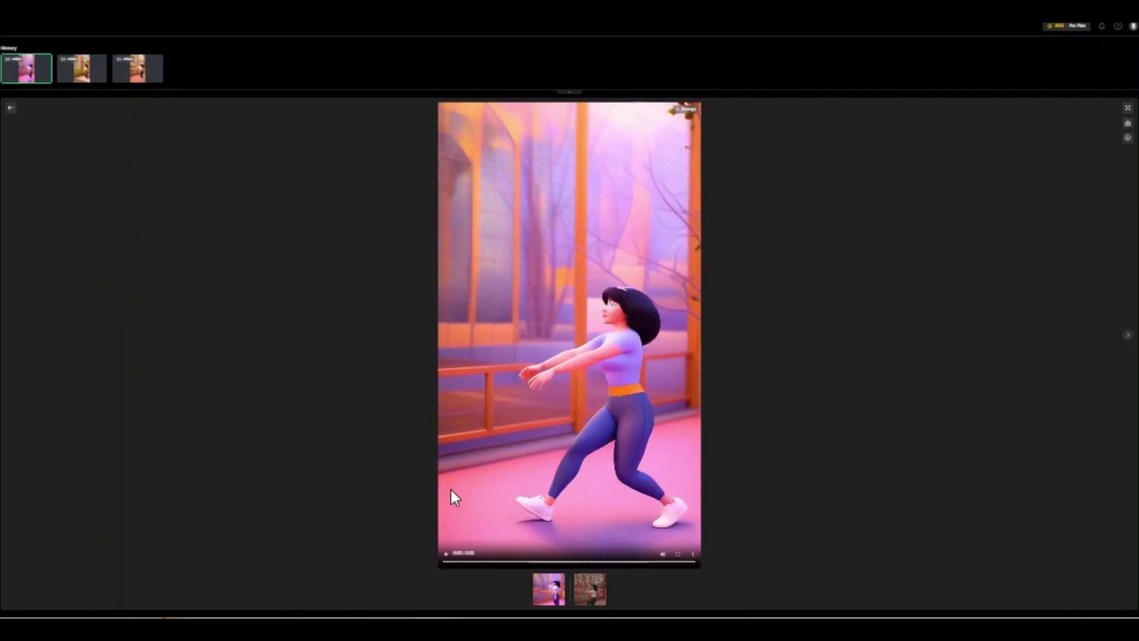
{"action": "left_click", "coordinate": [451, 489]}
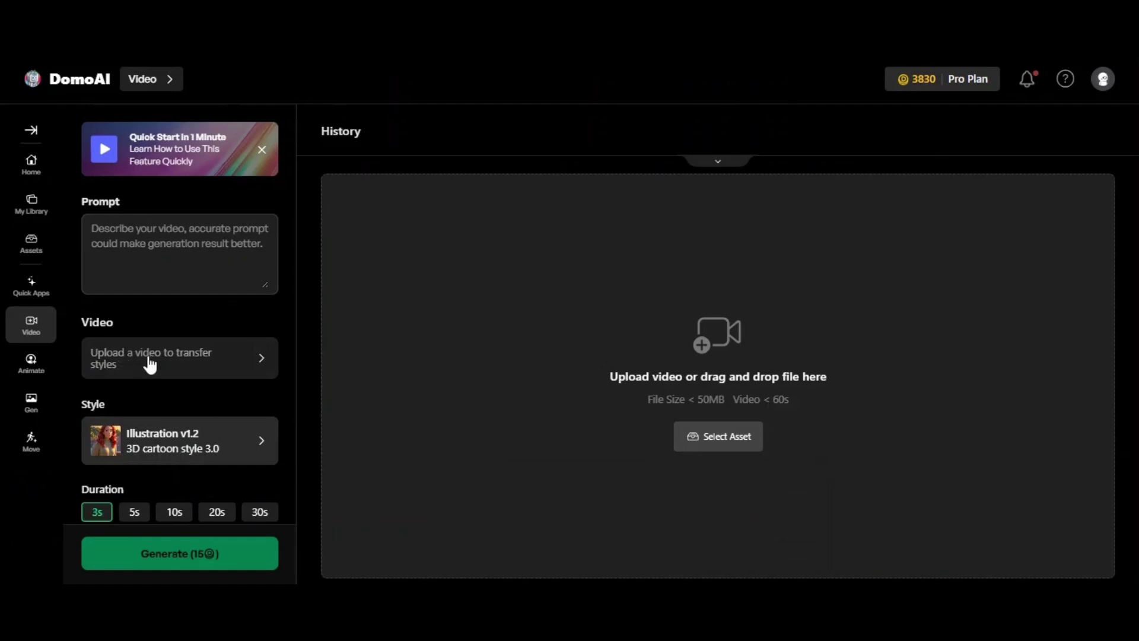
- Set the video style to Fusion style v2, Any style by image, and choose the Joker picture as the reference image
{"action": "scroll", "coordinate": [190, 394], "scroll_direction": "down", "scroll_amount": 3}
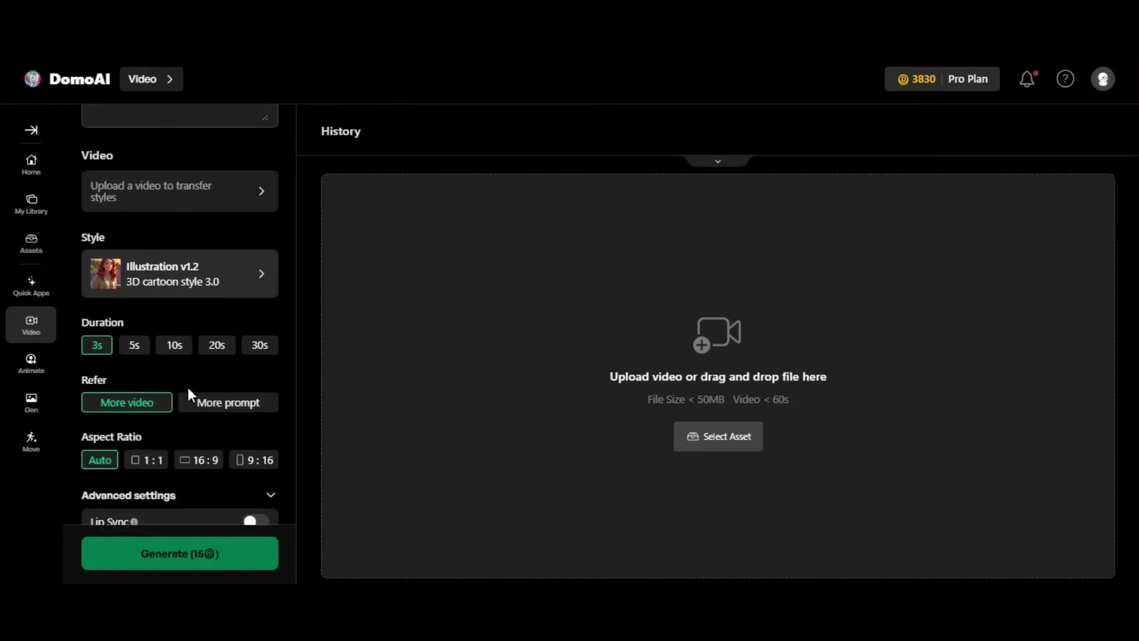
{"action": "scroll", "coordinate": [187, 387], "scroll_direction": "down", "scroll_amount": 3}
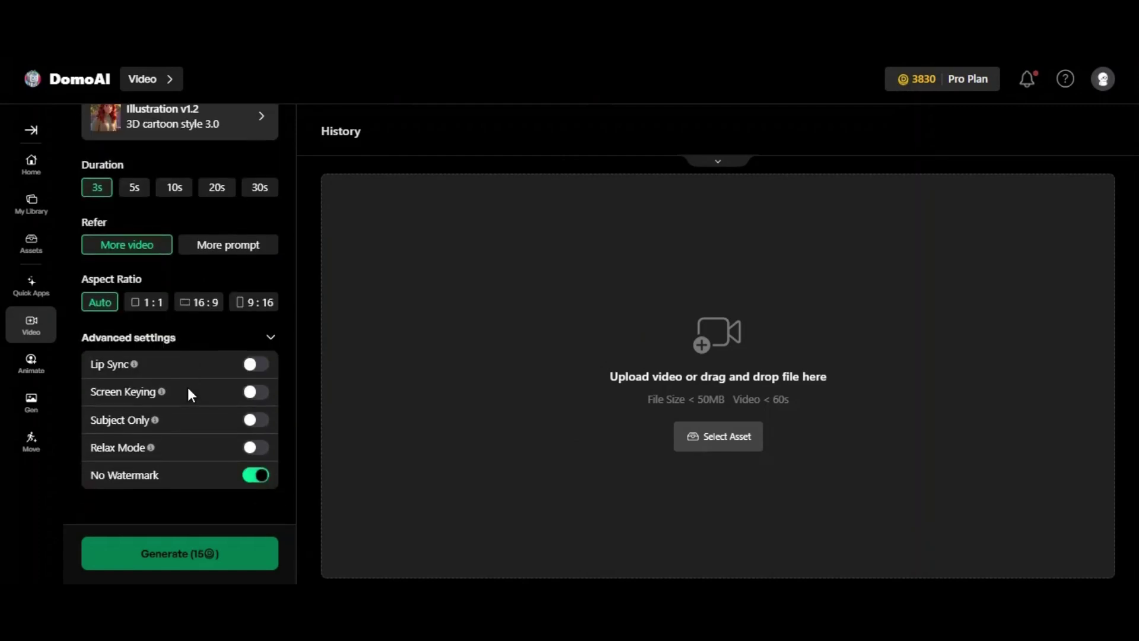
{"action": "scroll", "coordinate": [188, 394], "scroll_direction": "up", "scroll_amount": 5}
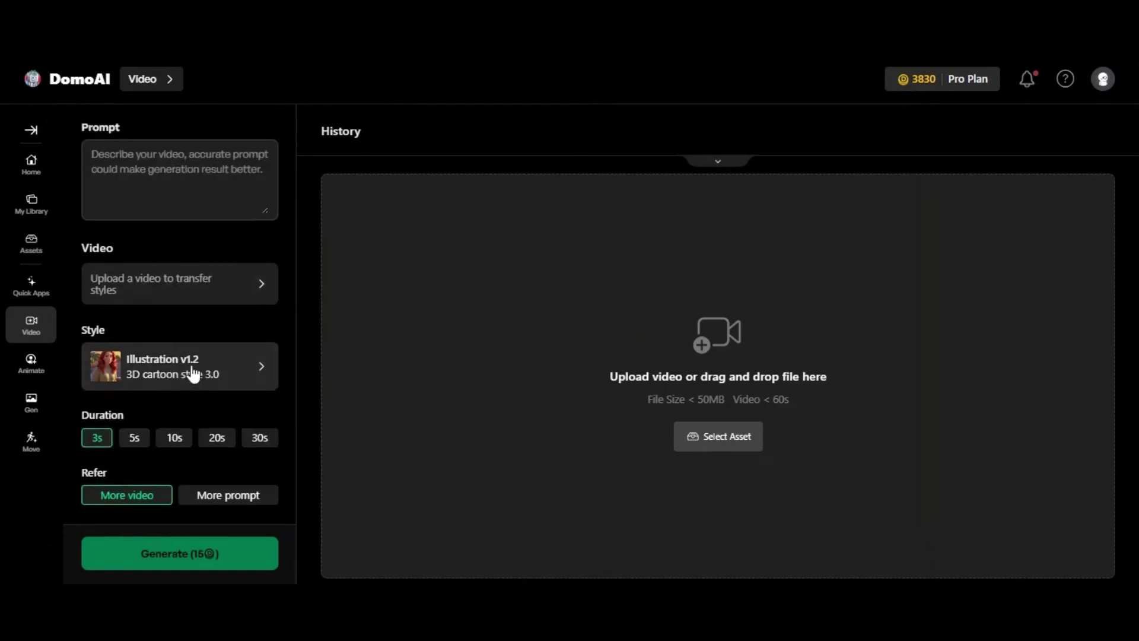
{"action": "left_click", "coordinate": [202, 372]}
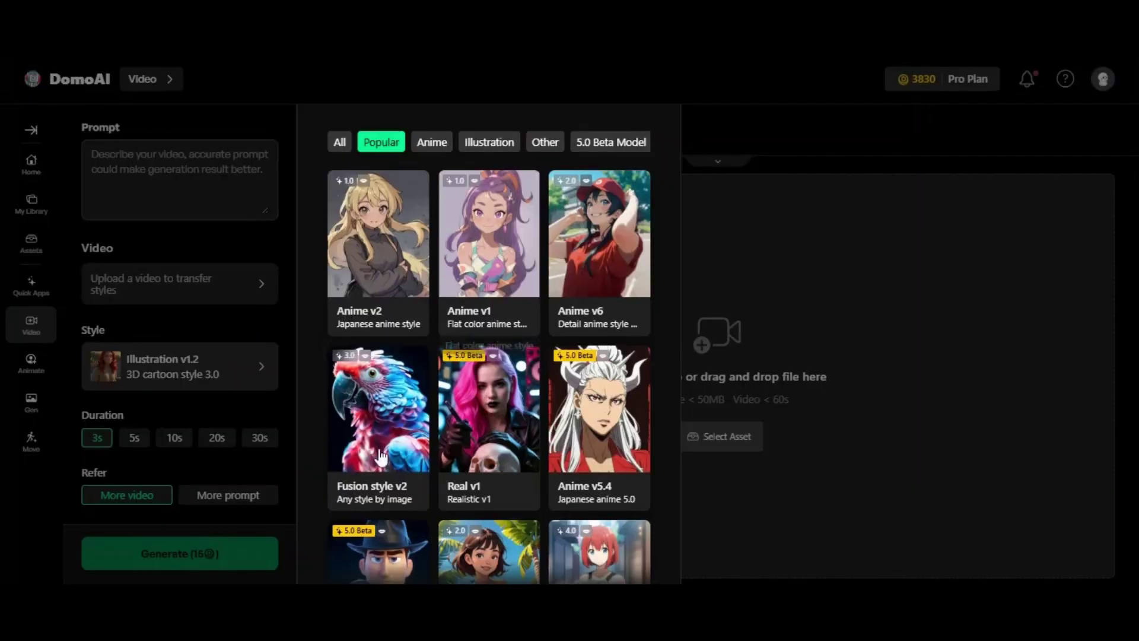
{"action": "left_click", "coordinate": [369, 420]}
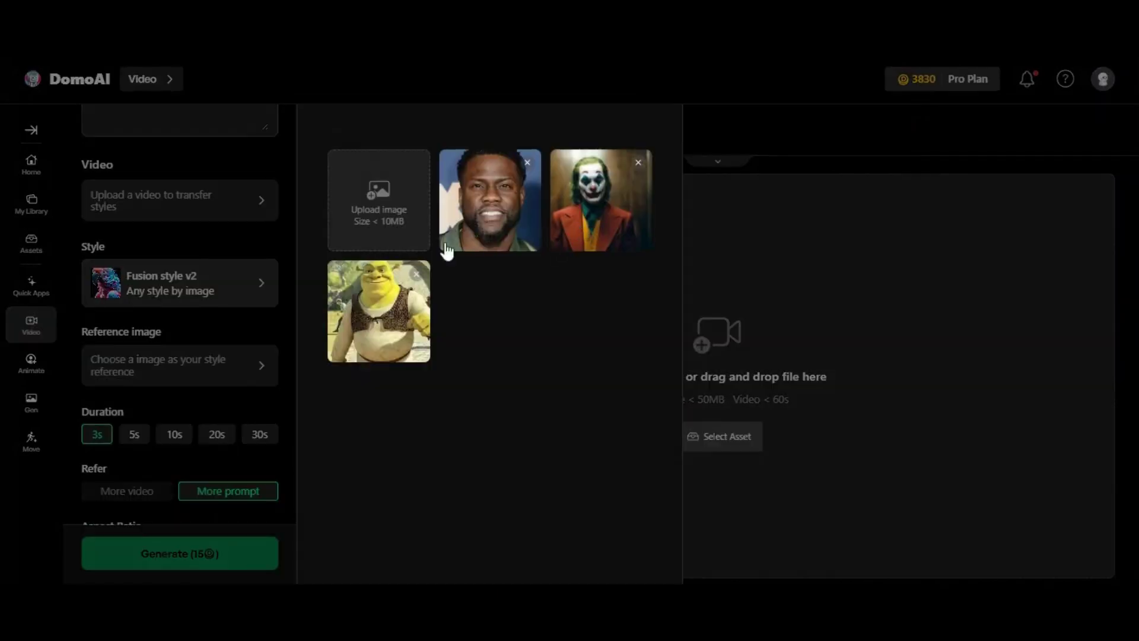
{"action": "left_click", "coordinate": [617, 217]}
- Enter the prompt "BBC Male Presenter" for the news presenter clip and set the duration to 5s
{"action": "scroll", "coordinate": [248, 337], "scroll_direction": "up", "scroll_amount": 3}
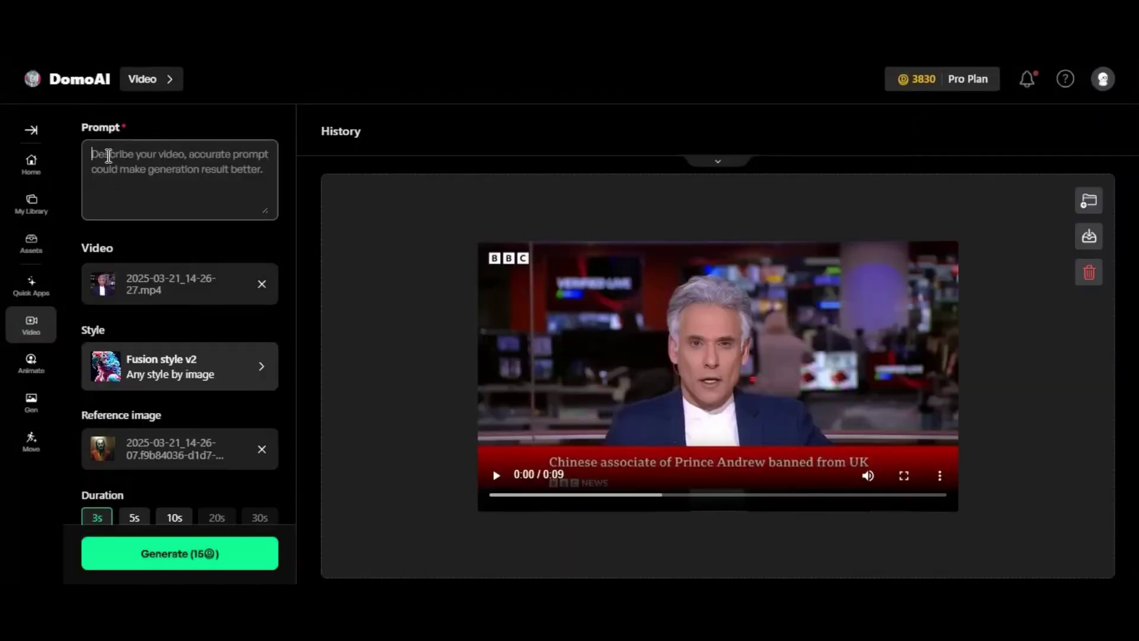
{"action": "type", "text": "BBC Male Presenter"}
{"action": "scroll", "coordinate": [195, 378], "scroll_direction": "down", "scroll_amount": 3}
{"action": "left_click", "coordinate": [135, 351]}
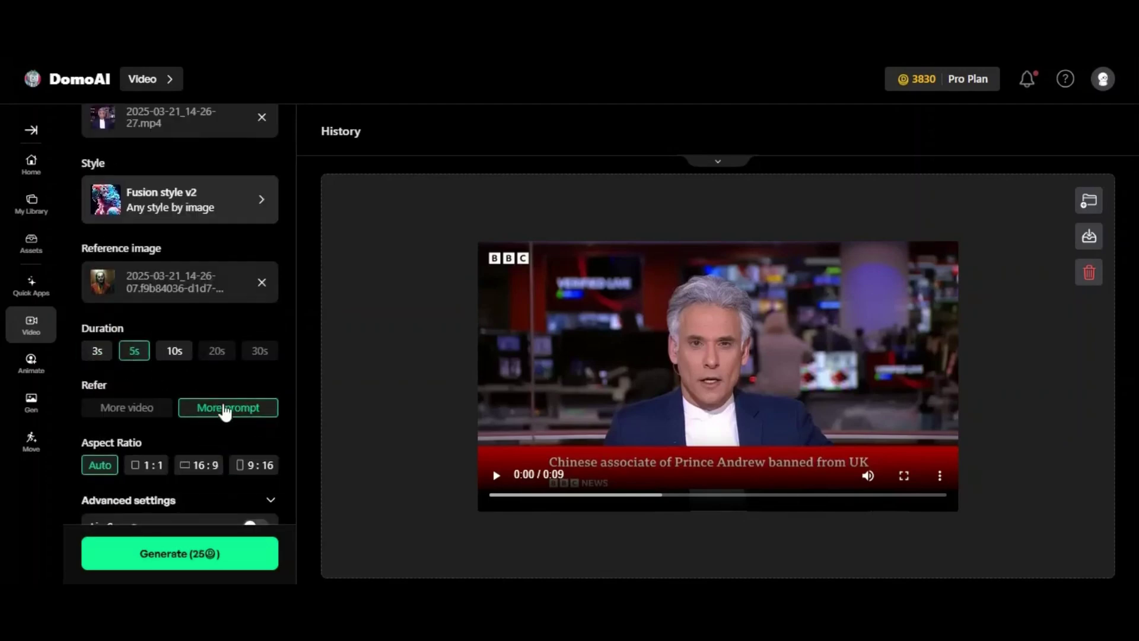
- Generate the presenter video with Lip Sync and Subject Only turned on, and play back the result
{"action": "scroll", "coordinate": [216, 414], "scroll_direction": "down", "scroll_amount": 3}
{"action": "left_click", "coordinate": [255, 365]}
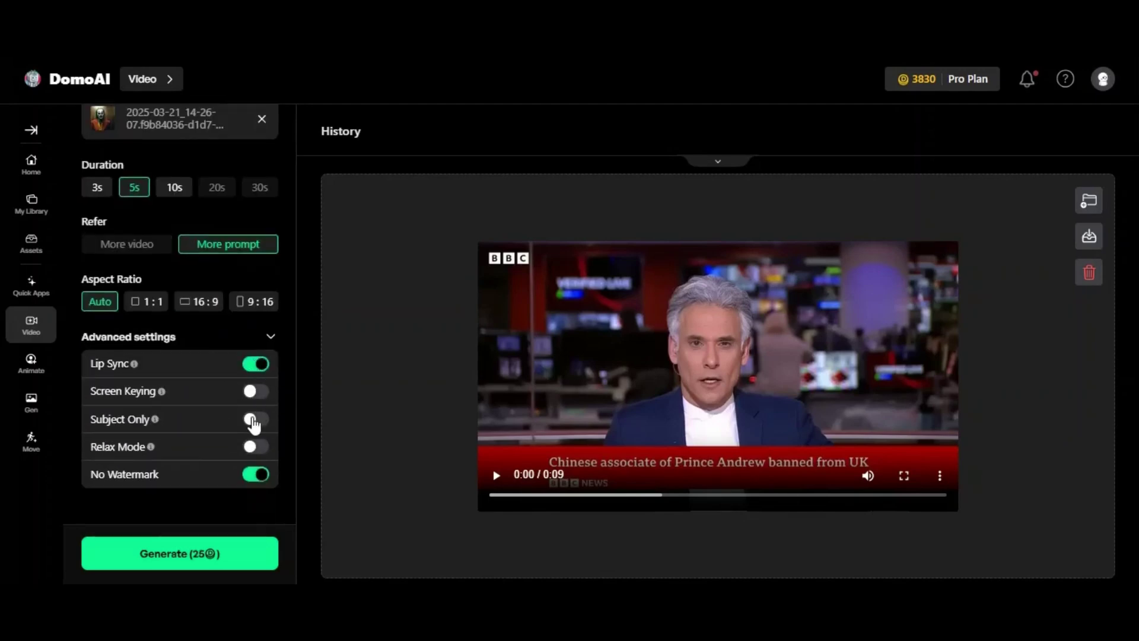
{"action": "left_click", "coordinate": [250, 420]}
{"action": "left_click", "coordinate": [173, 551]}
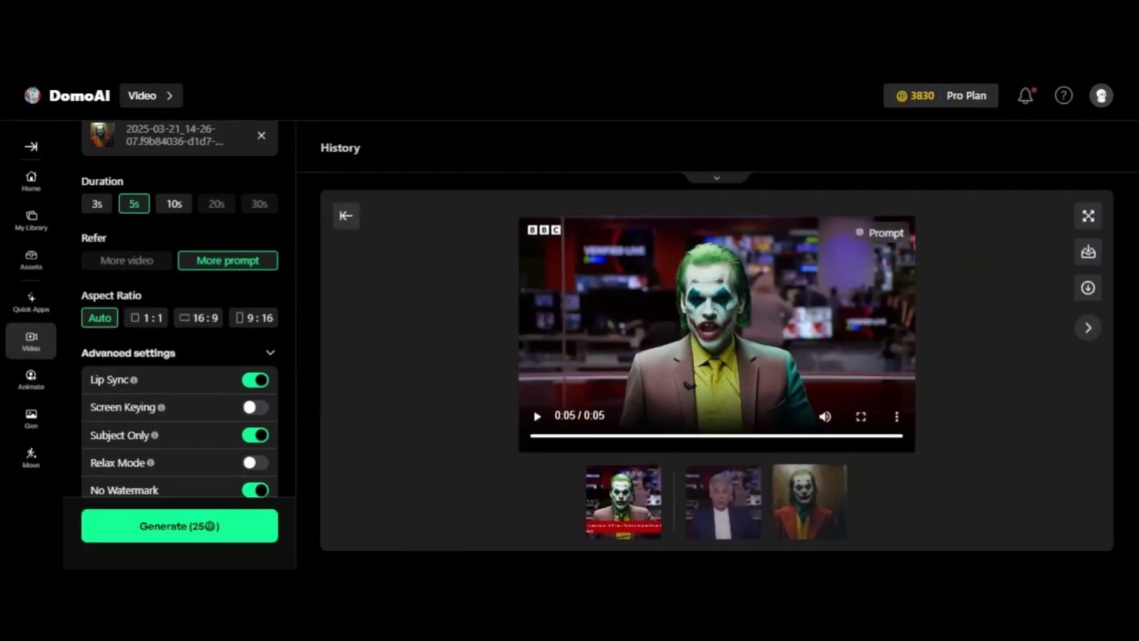
{"action": "left_click", "coordinate": [537, 419]}
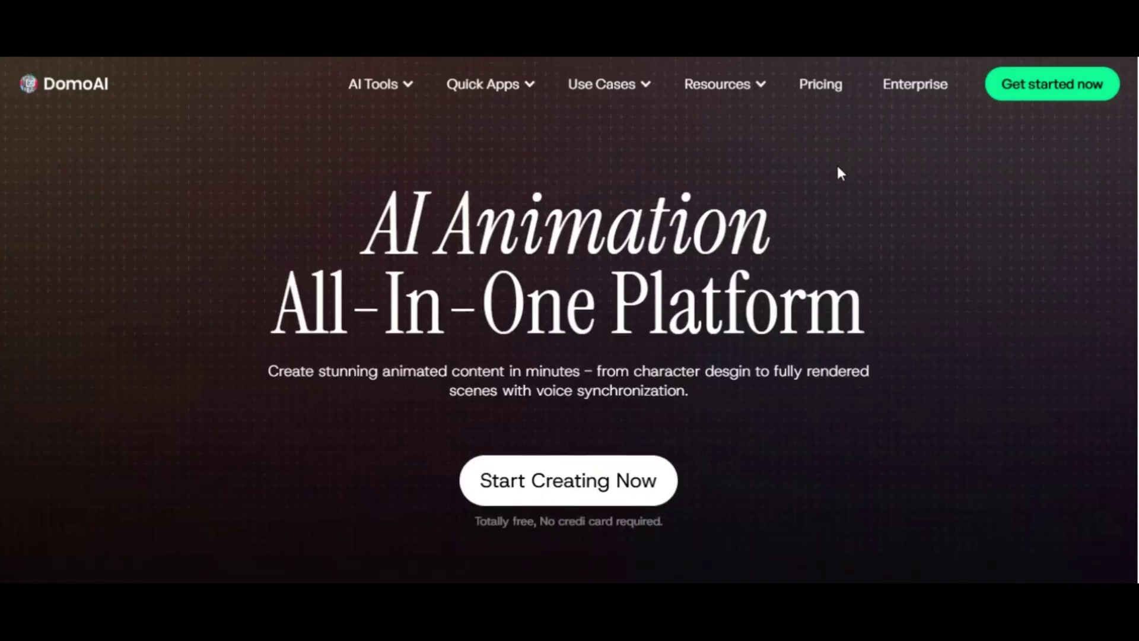
- Look through the DomoAI website's presentation of its talking avatar, AI Character Generator and animation features
{"action": "scroll", "coordinate": [835, 162], "scroll_direction": "down", "scroll_amount": 5}
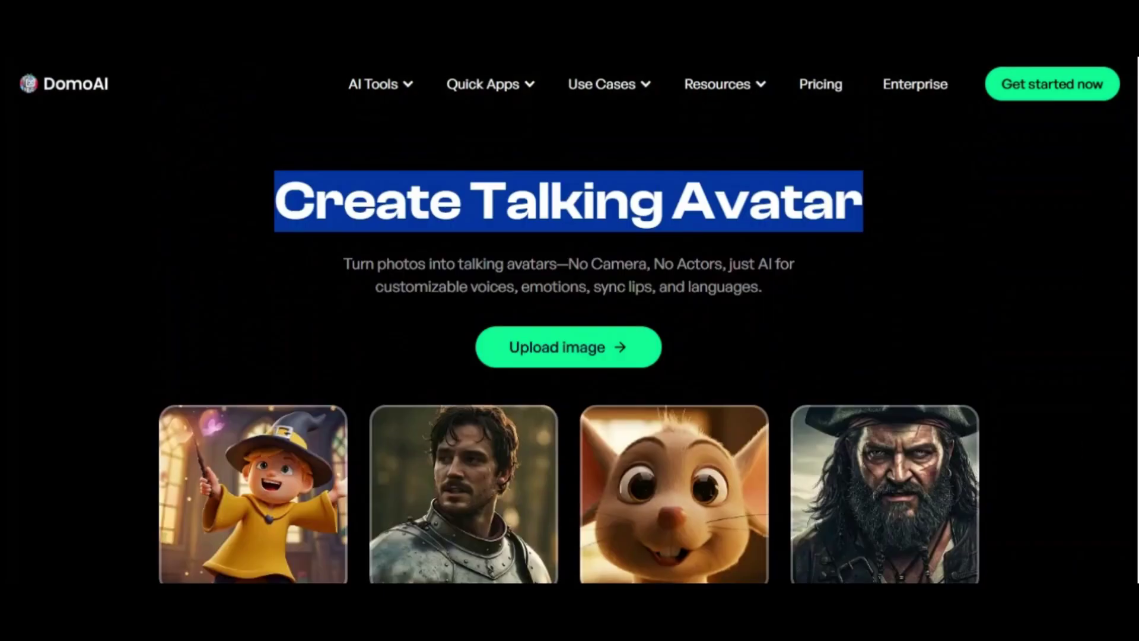
{"action": "scroll", "coordinate": [983, 270], "scroll_direction": "down", "scroll_amount": 3}
{"action": "scroll", "coordinate": [983, 270], "scroll_direction": "down", "scroll_amount": 3}
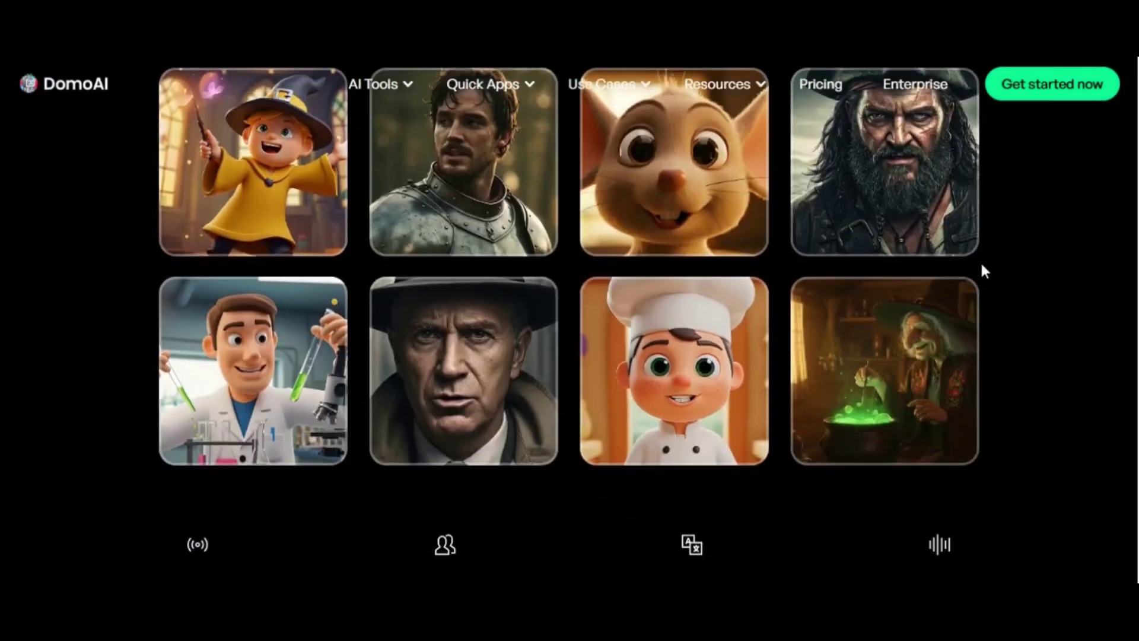
{"action": "scroll", "coordinate": [982, 270], "scroll_direction": "up", "scroll_amount": 5}
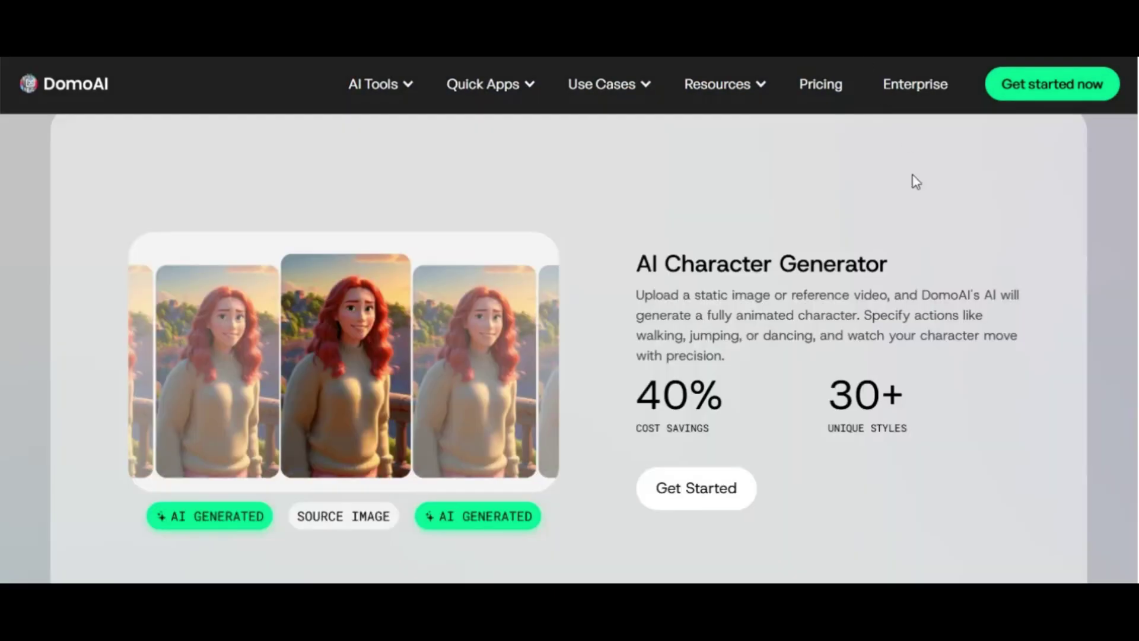
{"action": "scroll", "coordinate": [920, 208], "scroll_direction": "down", "scroll_amount": 10}
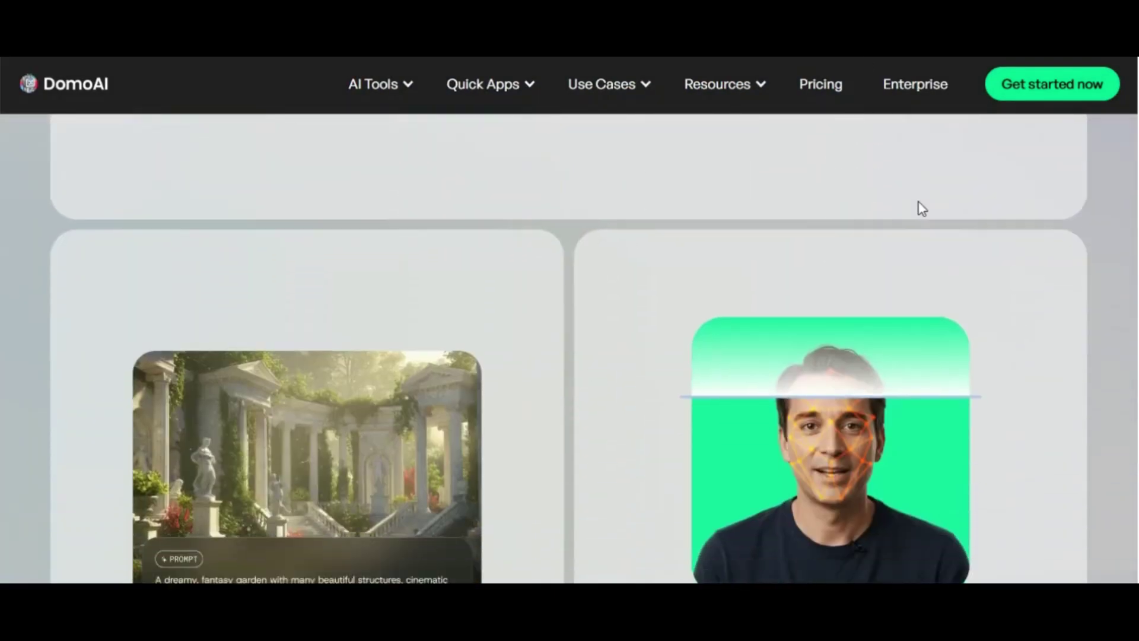
{"action": "scroll", "coordinate": [916, 226], "scroll_direction": "down", "scroll_amount": 10}
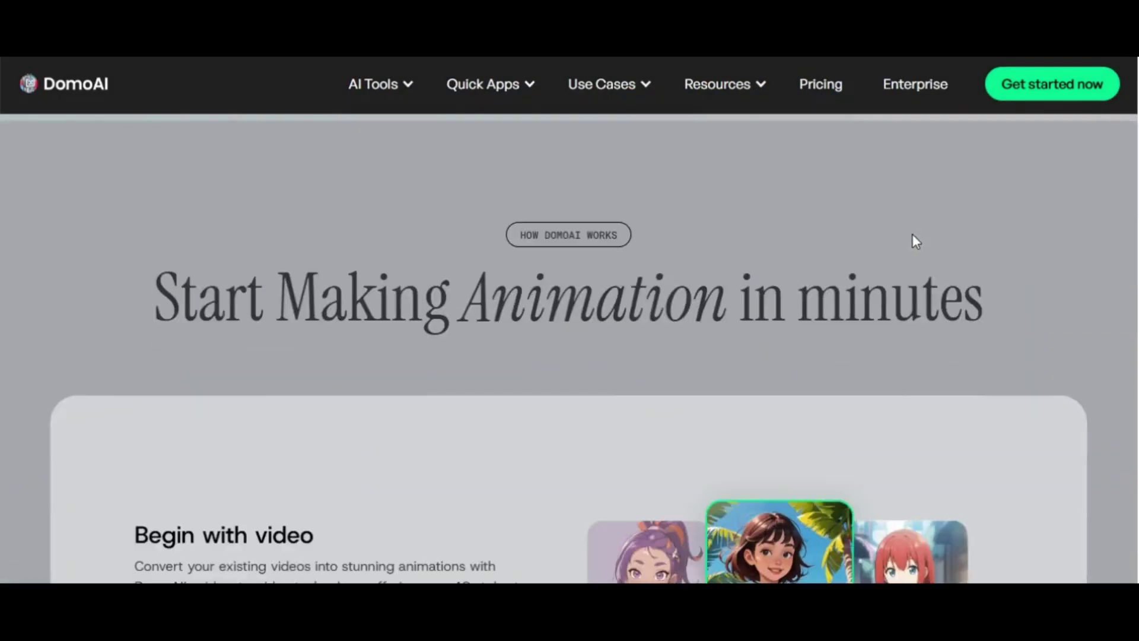
{"action": "scroll", "coordinate": [915, 235], "scroll_direction": "down", "scroll_amount": 12}
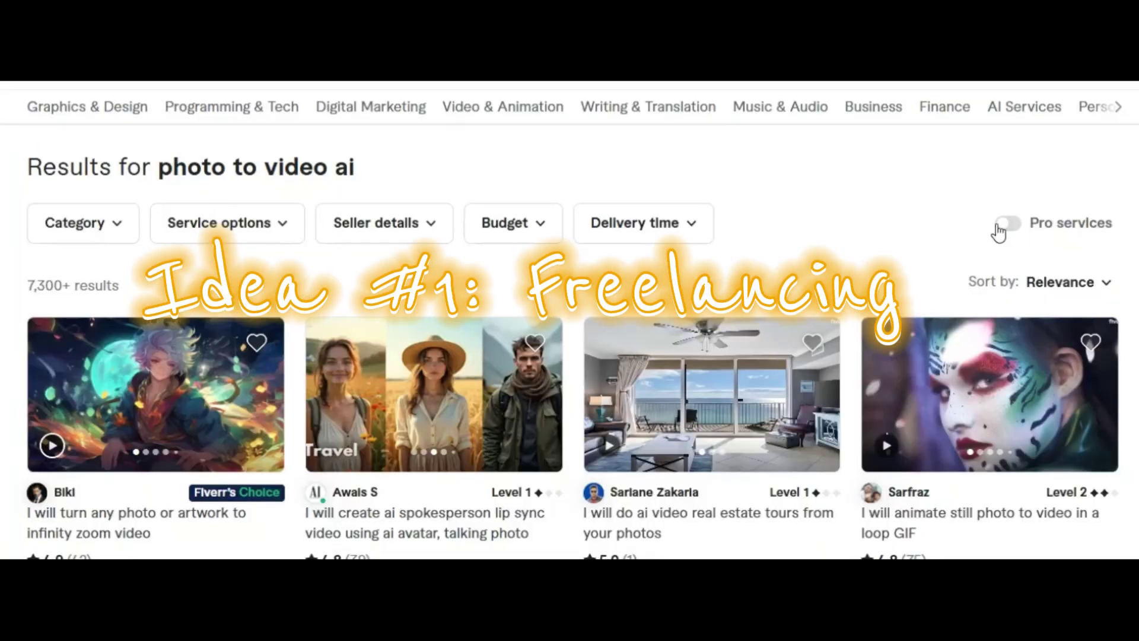
- Switch to Fiverr and look through the gigs and starting prices in the "photo to video ai" search results
{"action": "scroll", "coordinate": [1094, 228], "scroll_direction": "down", "scroll_amount": 5}
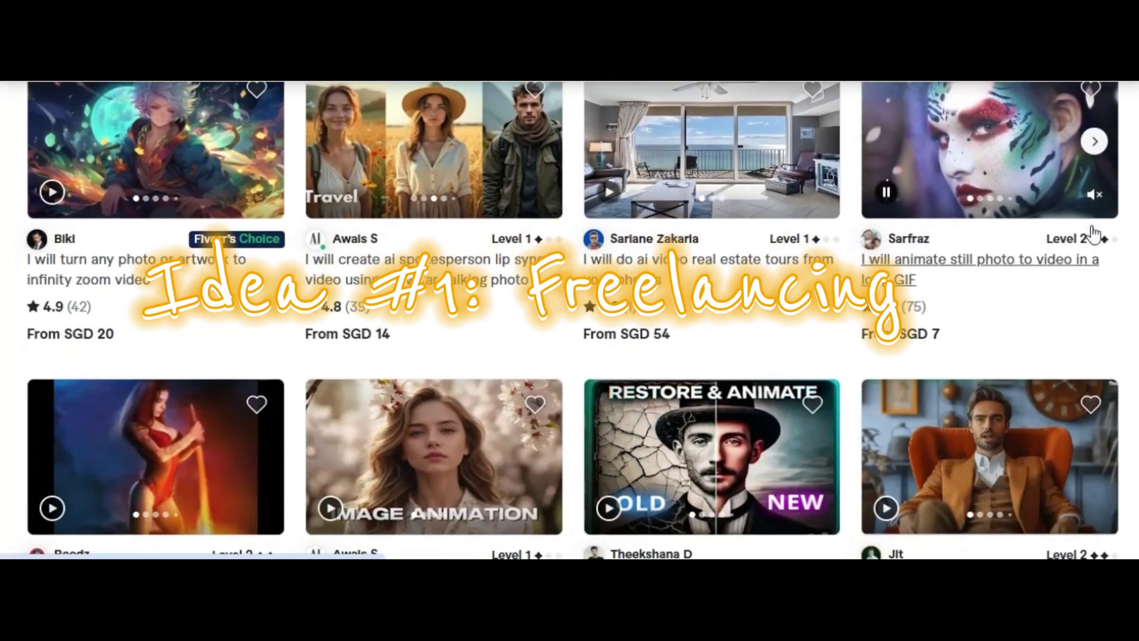
{"action": "scroll", "coordinate": [1094, 233], "scroll_direction": "up", "scroll_amount": 2}
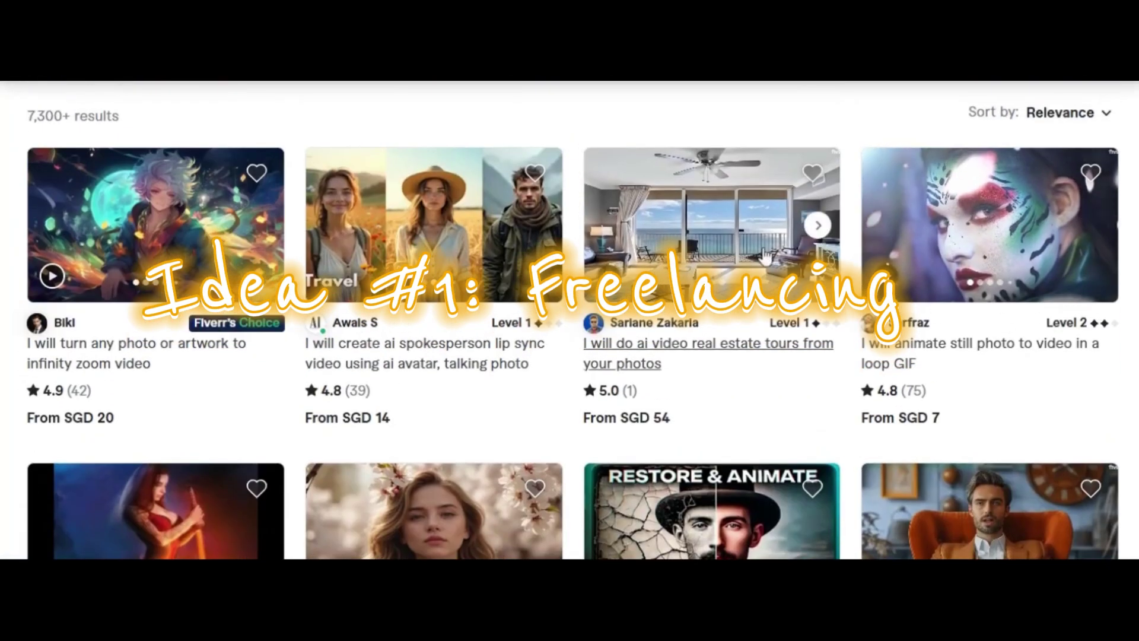
{"action": "scroll", "coordinate": [1012, 415], "scroll_direction": "down", "scroll_amount": 3}
{"action": "scroll", "coordinate": [1012, 415], "scroll_direction": "down", "scroll_amount": 2}
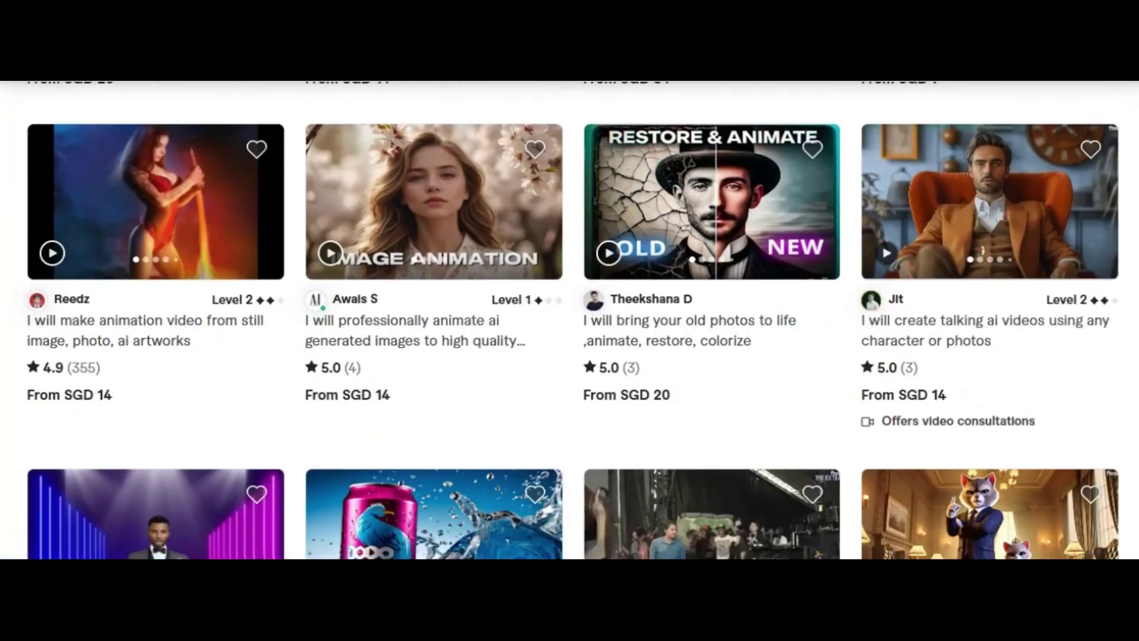
{"action": "scroll", "coordinate": [1099, 413], "scroll_direction": "down", "scroll_amount": 1}
{"action": "scroll", "coordinate": [572, 320], "scroll_direction": "down", "scroll_amount": 1}
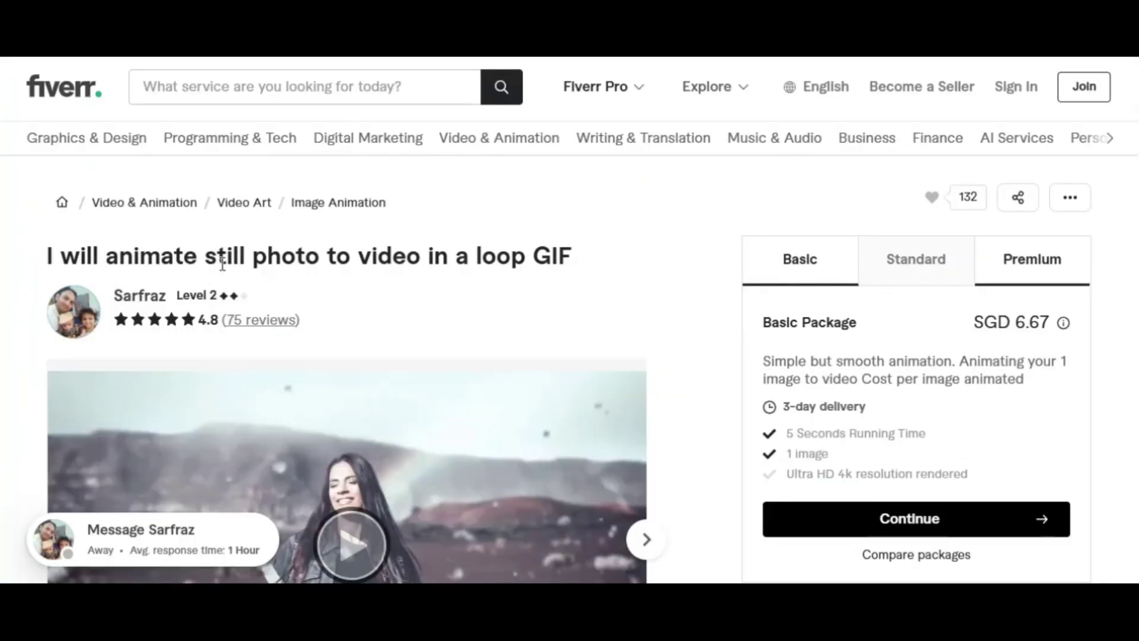
- Examine the package prices of the loop GIF photo animation gig and the Basic price of the still-images-into-video gig
{"action": "left_click_drag", "start_coordinate": [249, 253], "coordinate": [441, 265]}
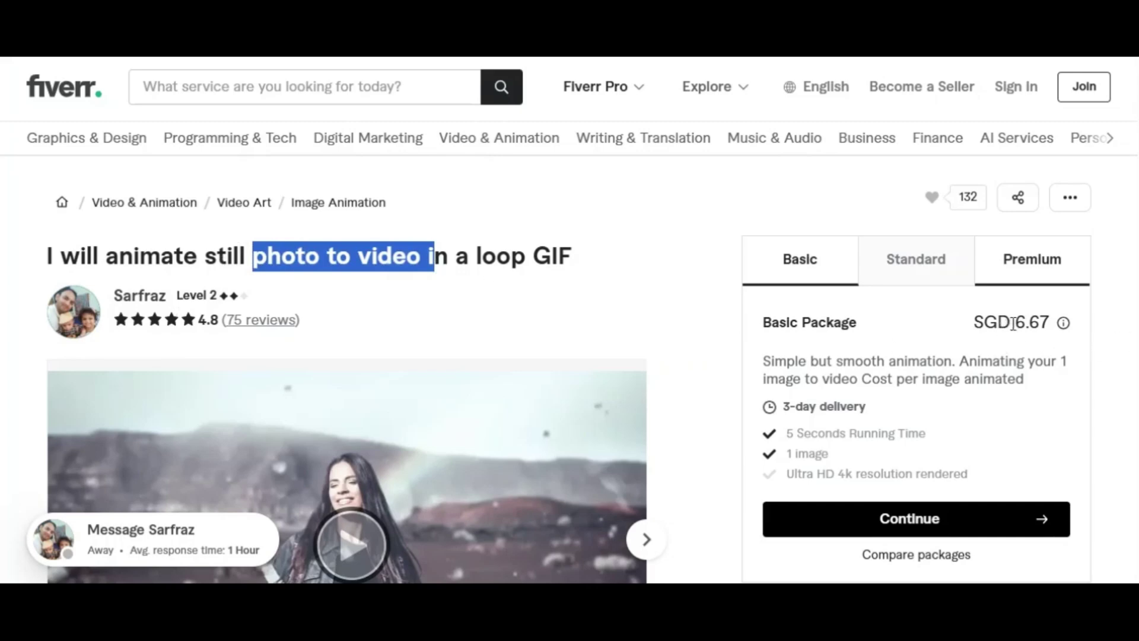
{"action": "left_click_drag", "start_coordinate": [1012, 323], "coordinate": [1051, 323]}
{"action": "left_click", "coordinate": [944, 280]}
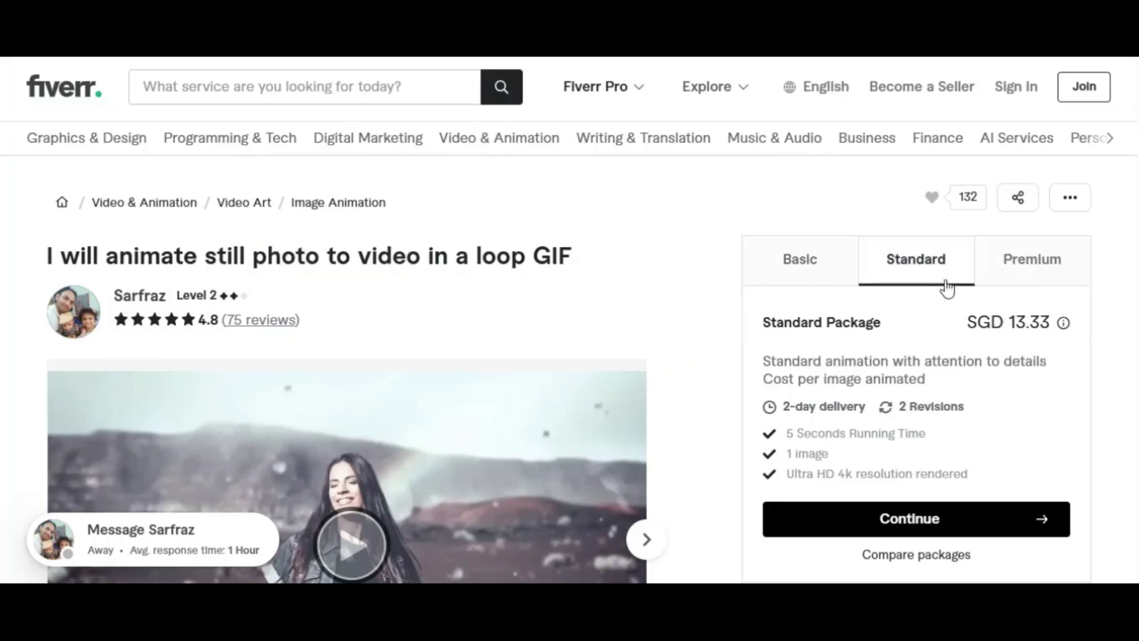
{"action": "left_click", "coordinate": [1035, 274]}
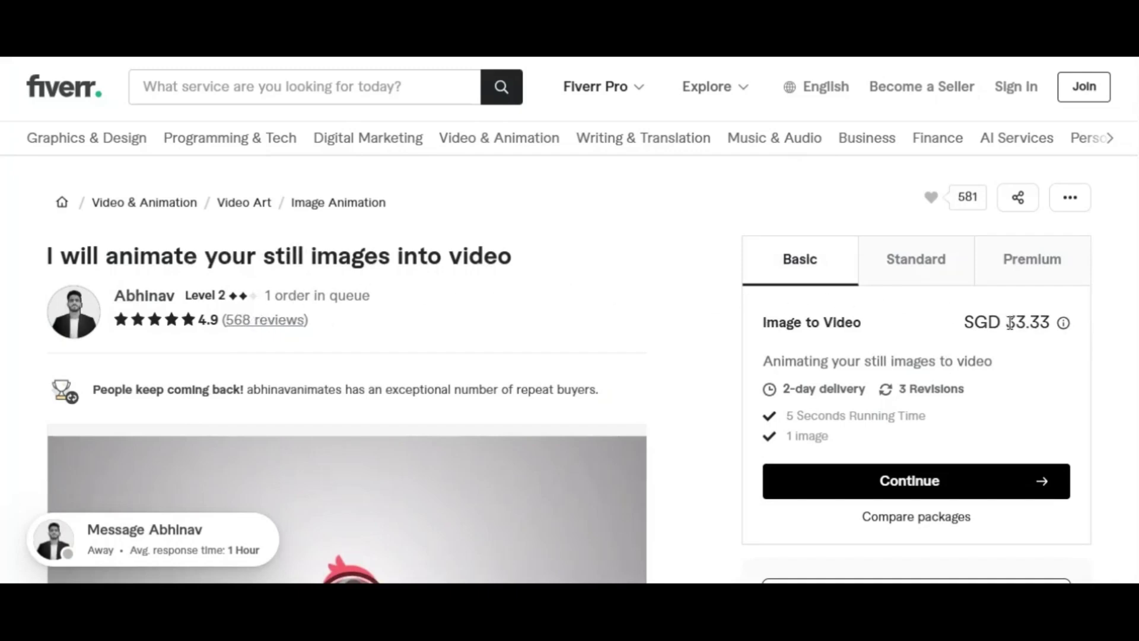
{"action": "left_click_drag", "start_coordinate": [1008, 322], "coordinate": [1054, 329]}
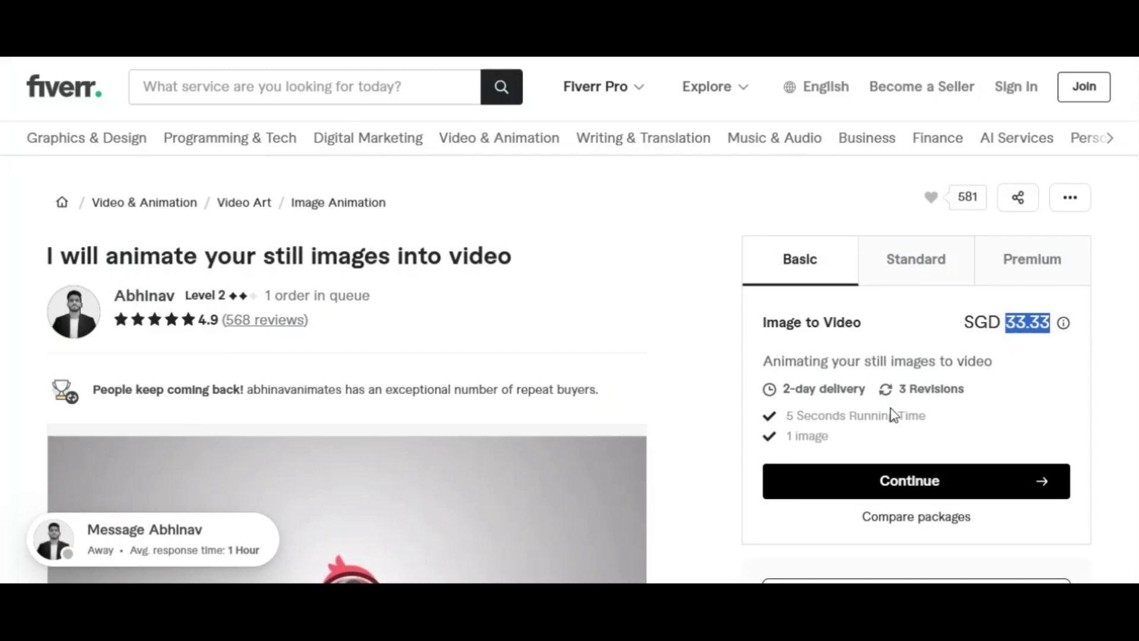